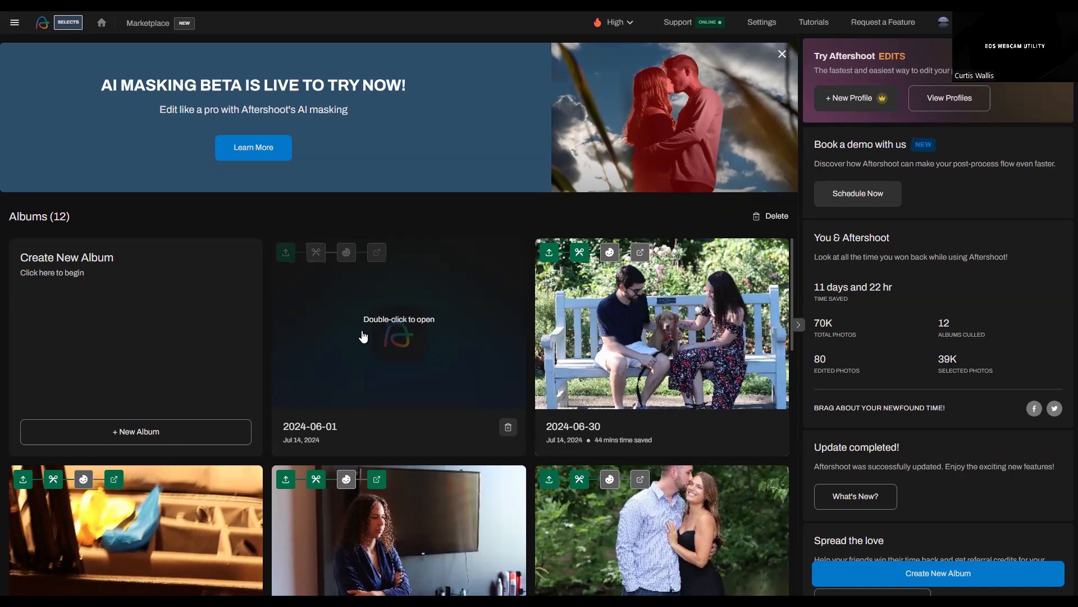
# Open the 2024-06-01 album and bring up its culling preferences
pyautogui.doubleClick(399, 337)
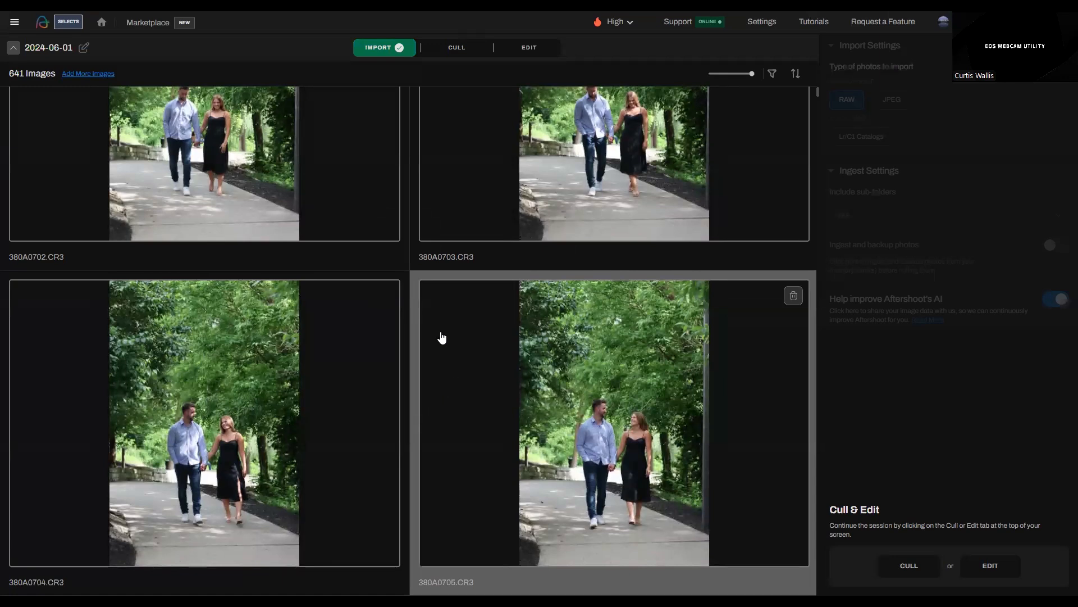
pyautogui.click(457, 49)
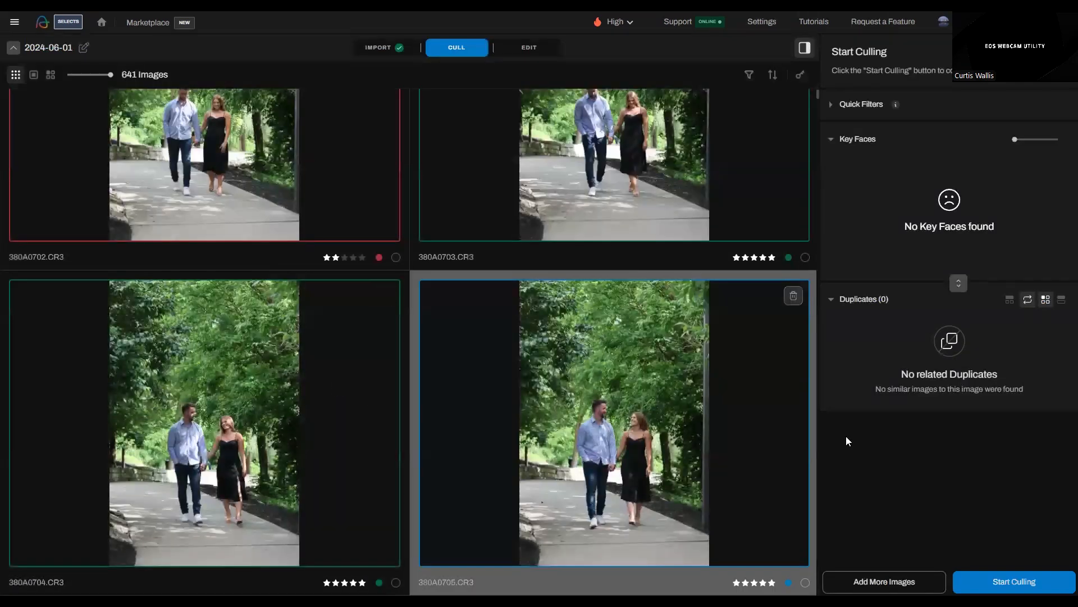
pyautogui.click(1002, 582)
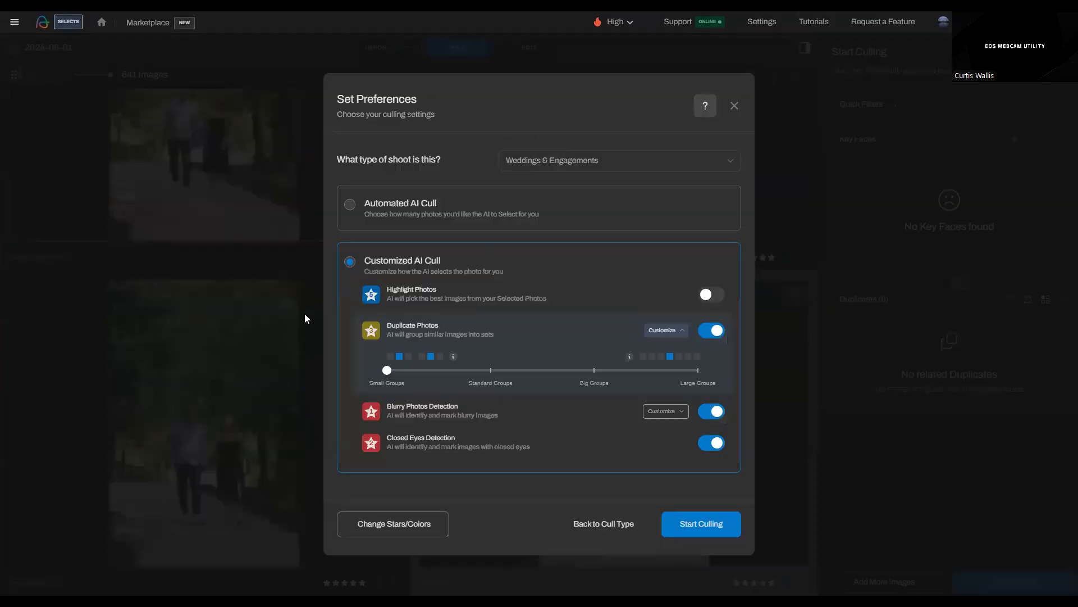
# View the Automated AI Cull and Customized AI Cull options, and close the preferences without starting a cull
pyautogui.click(479, 214)
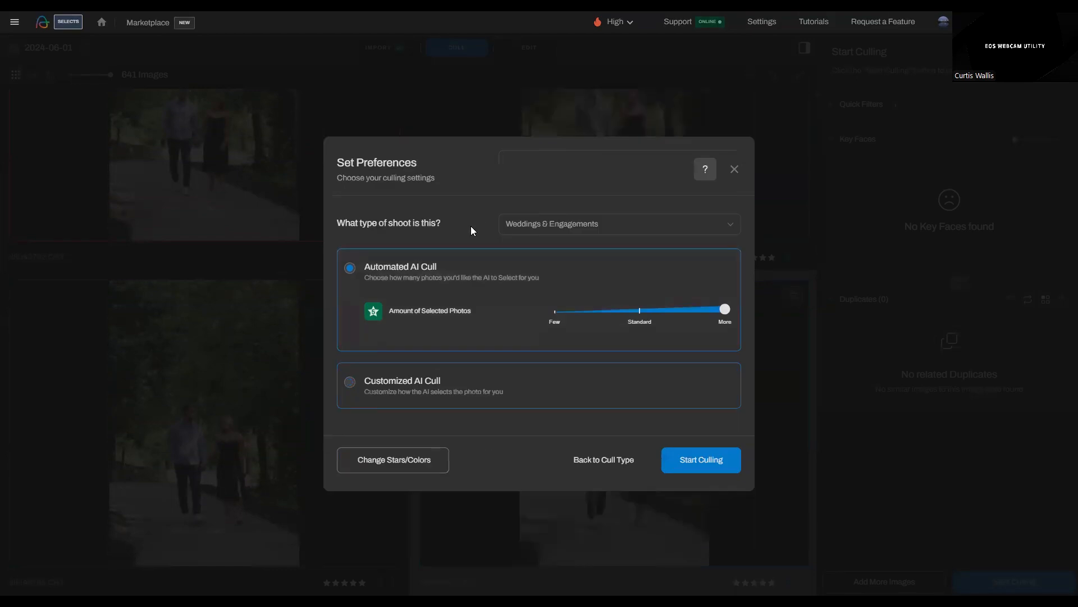
pyautogui.click(421, 384)
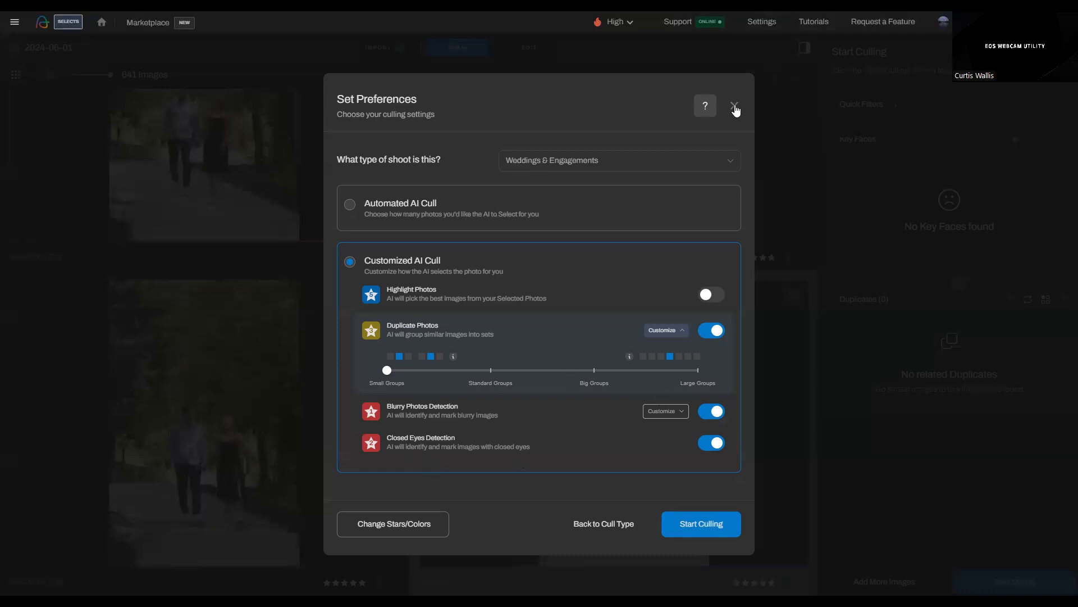
pyautogui.click(735, 108)
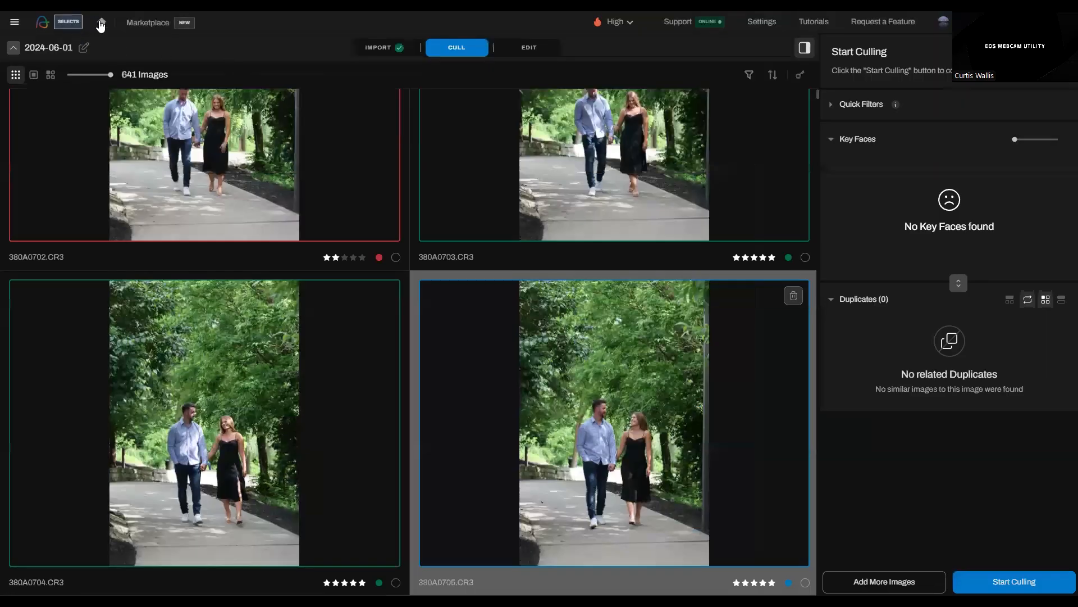
# Return to the album overview and open the culling results of the 2024-06-30 album
pyautogui.click(101, 23)
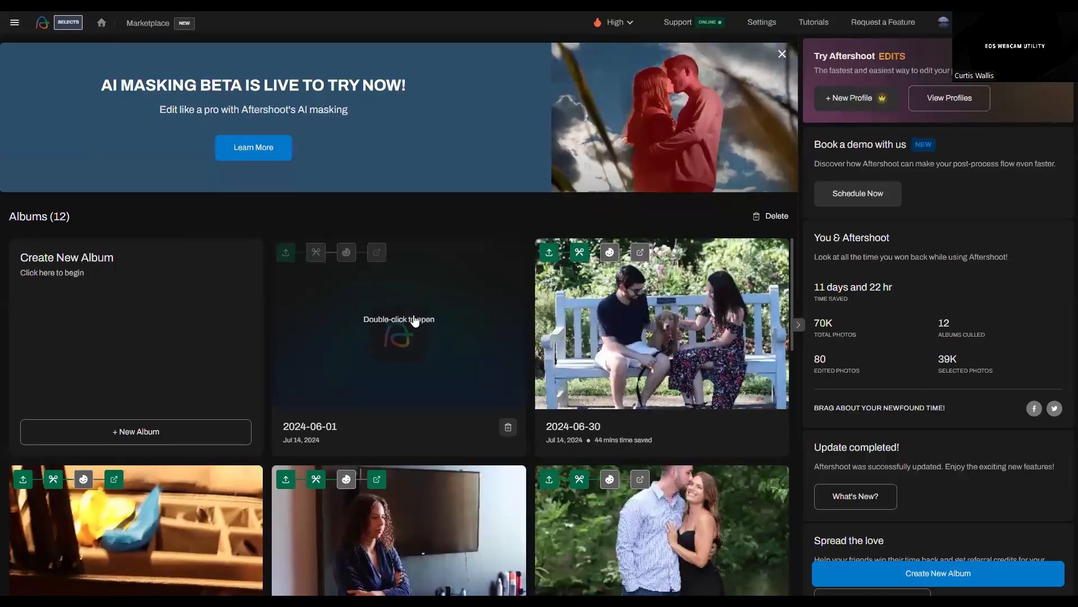
pyautogui.doubleClick(643, 325)
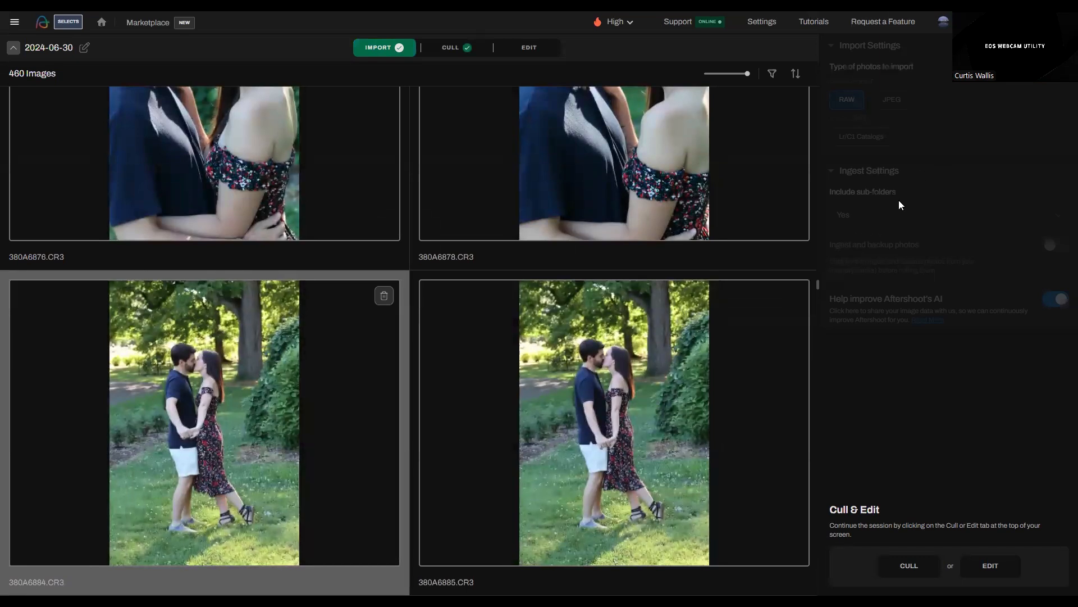
pyautogui.click(469, 49)
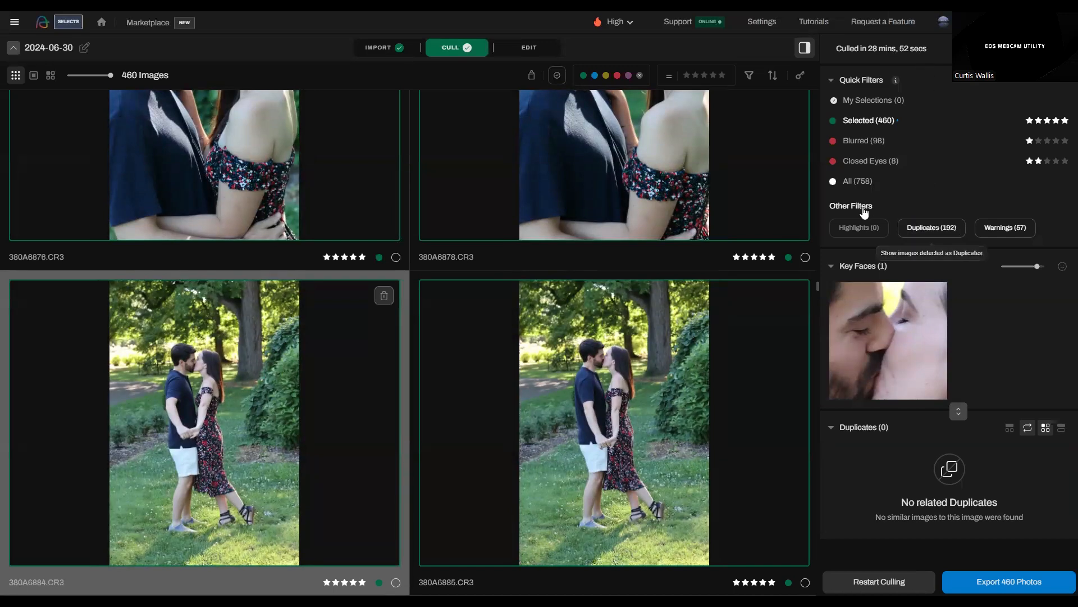
# Show all images from the beginning of the album, and filter the grid to the Blurred photos
pyautogui.click(852, 182)
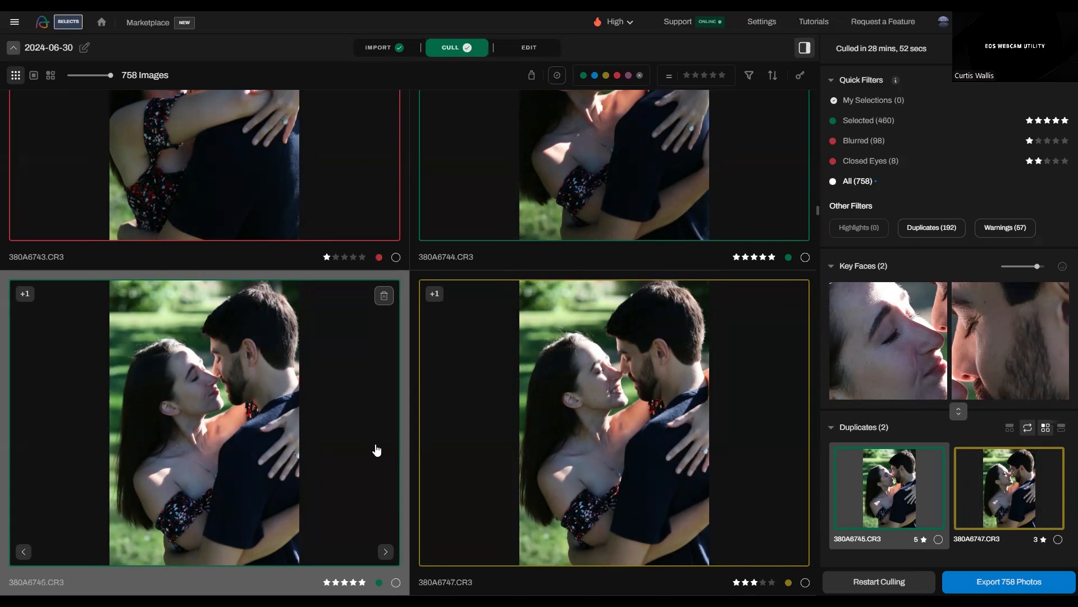
pyautogui.moveTo(819, 210); pyautogui.dragTo(817, 85)
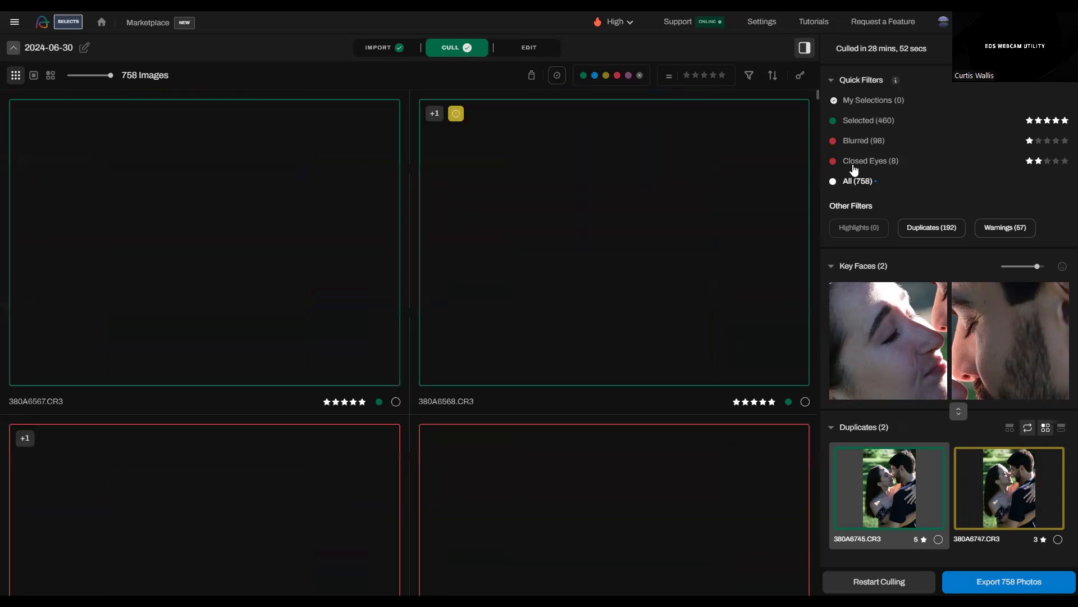
pyautogui.click(862, 143)
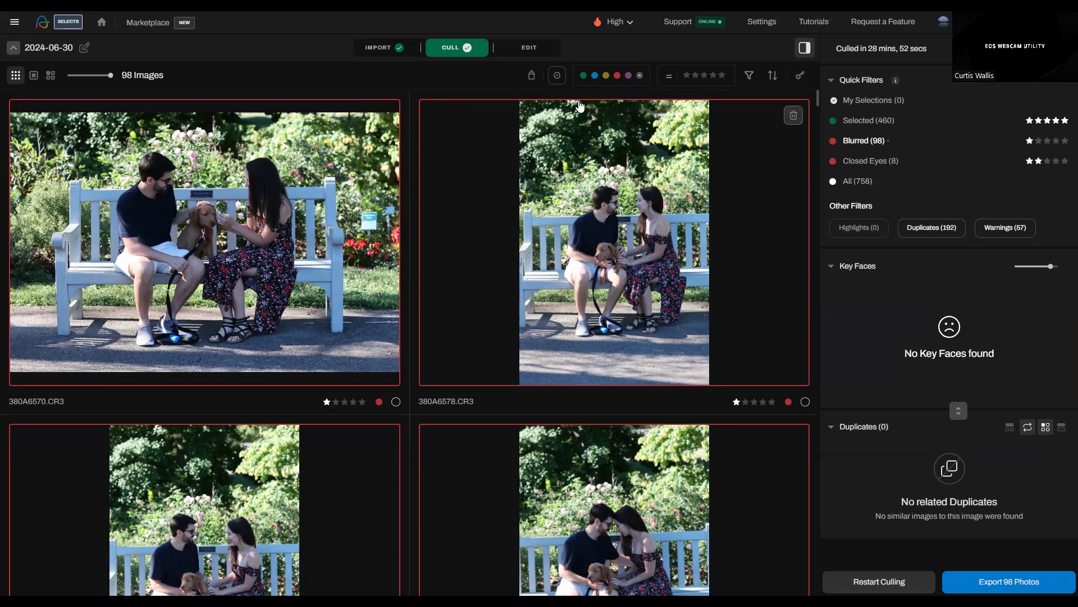
# Activate the Spray Can and set its left action to five stars with the green label
pyautogui.click(531, 75)
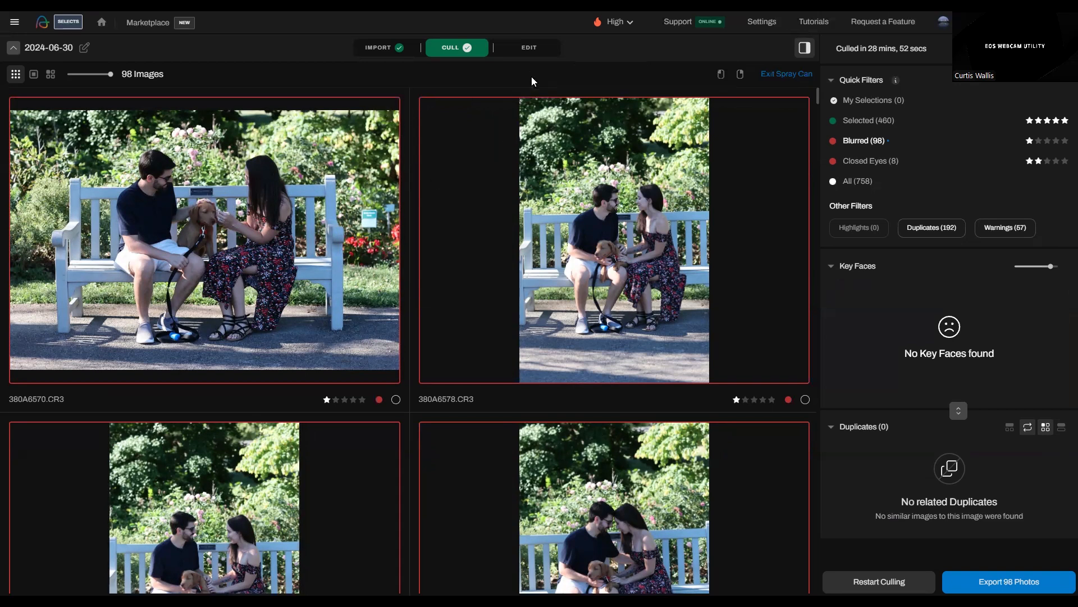
pyautogui.click(721, 75)
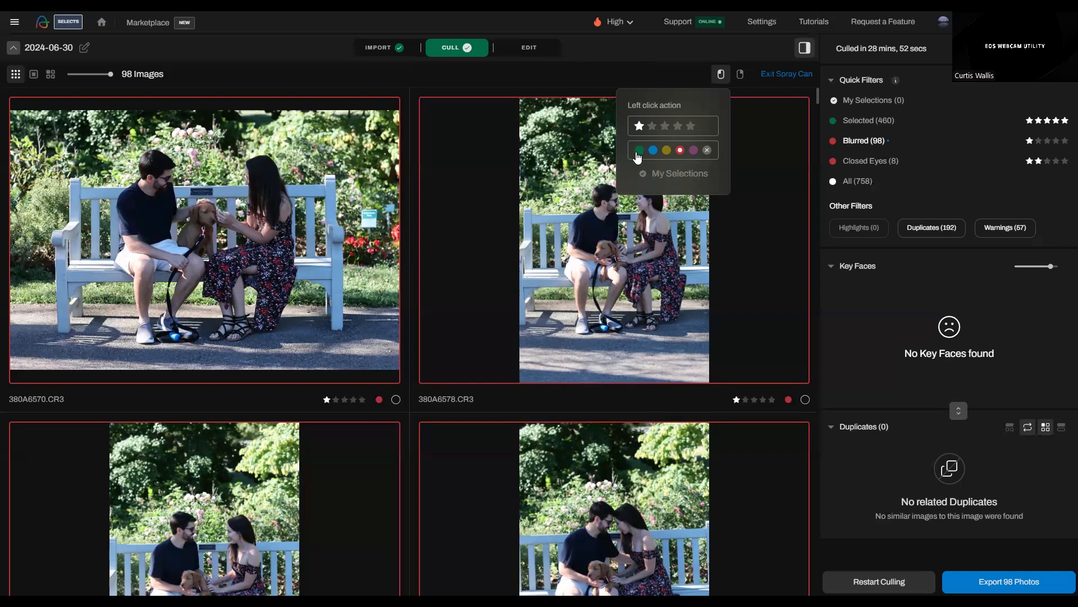
pyautogui.click(692, 126)
pyautogui.click(640, 150)
# Set the Spray Can's right action to one star with the red label
pyautogui.click(740, 74)
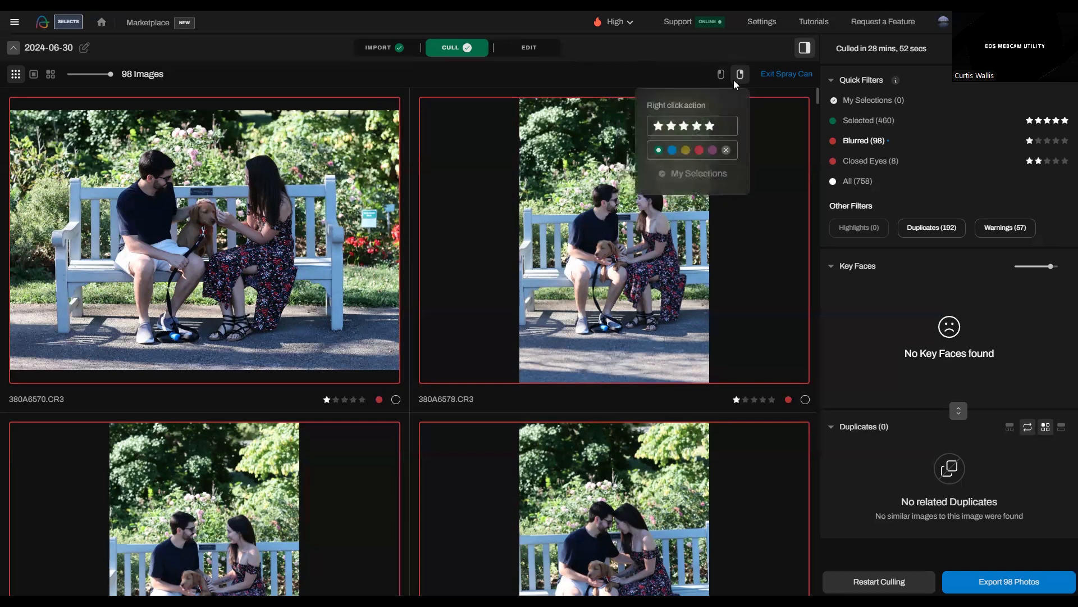
pyautogui.click(672, 126)
pyautogui.click(699, 151)
pyautogui.click(582, 75)
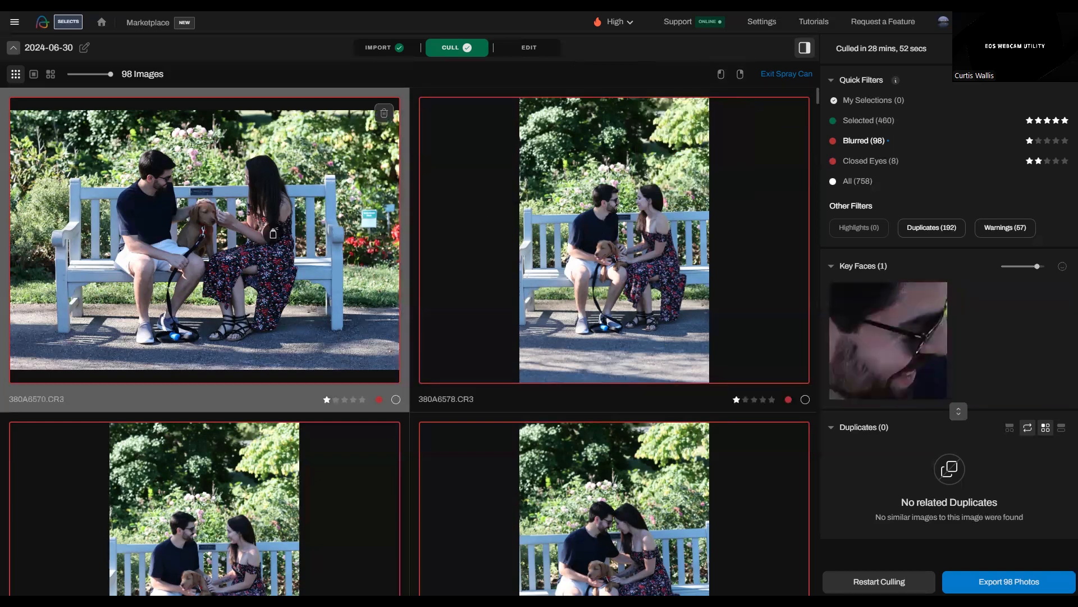
# Examine the Blurred photos down to 380A6729.CR3 for shots that deserve to be kept
pyautogui.scroll(-3, 273, 233)
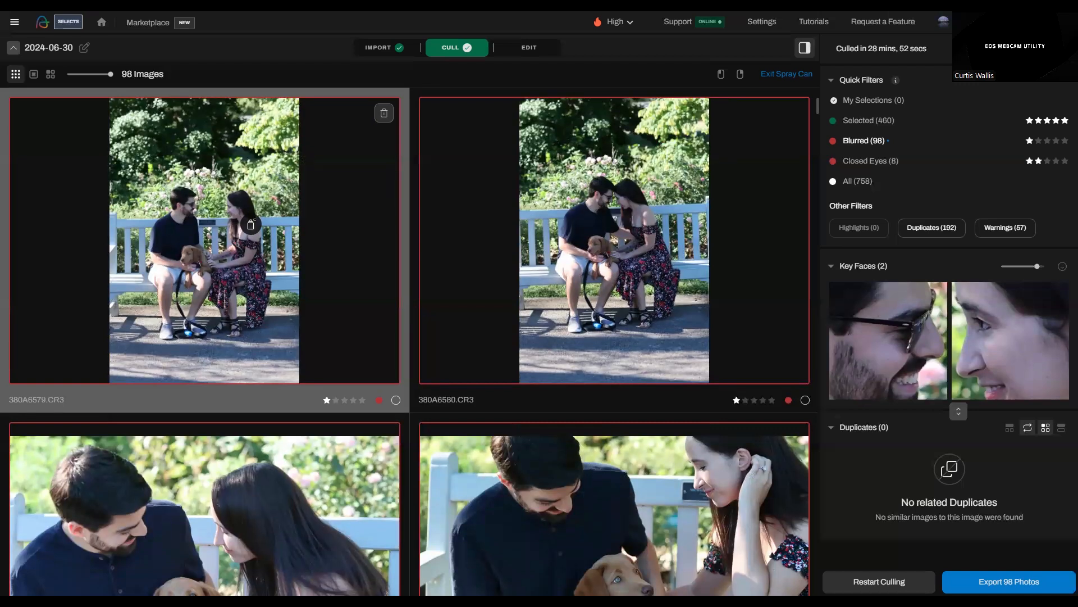
pyautogui.scroll(-2, 251, 224)
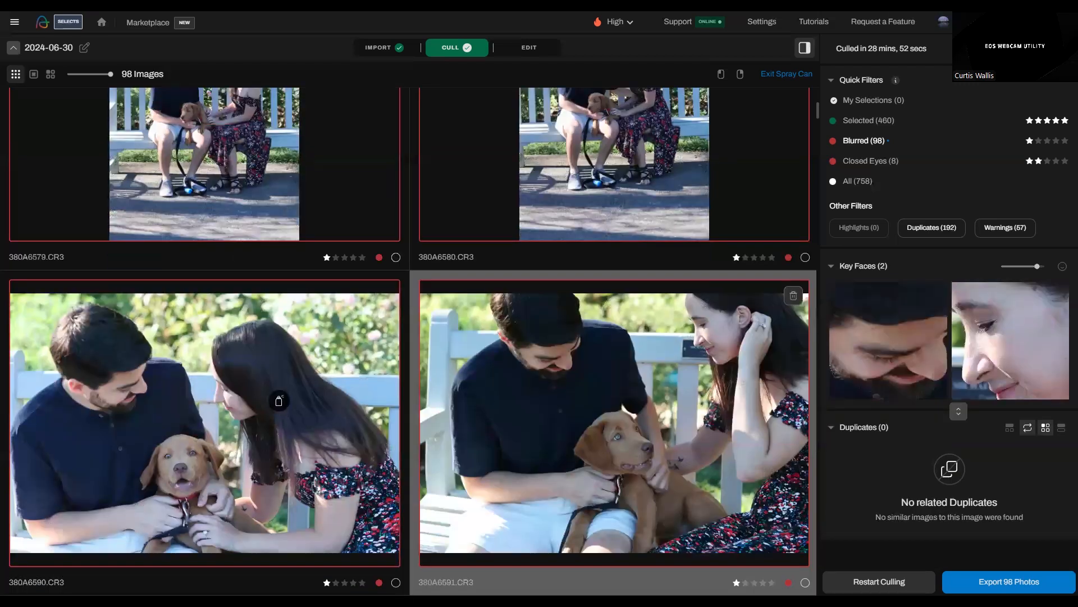
pyautogui.scroll(2, 516, 219)
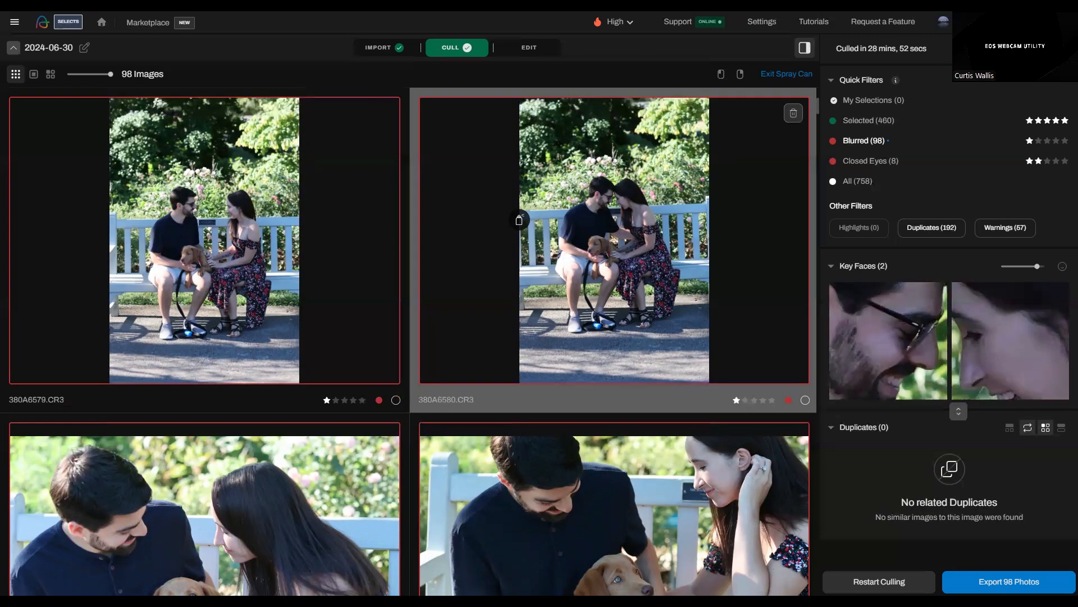
pyautogui.scroll(-2, 276, 424)
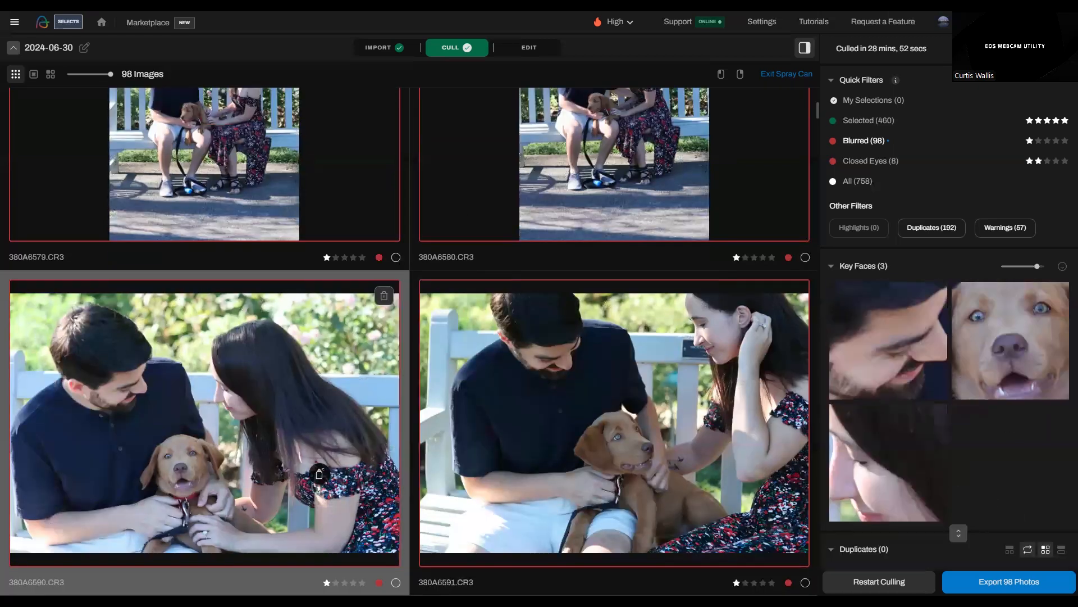
pyautogui.scroll(-5, 316, 469)
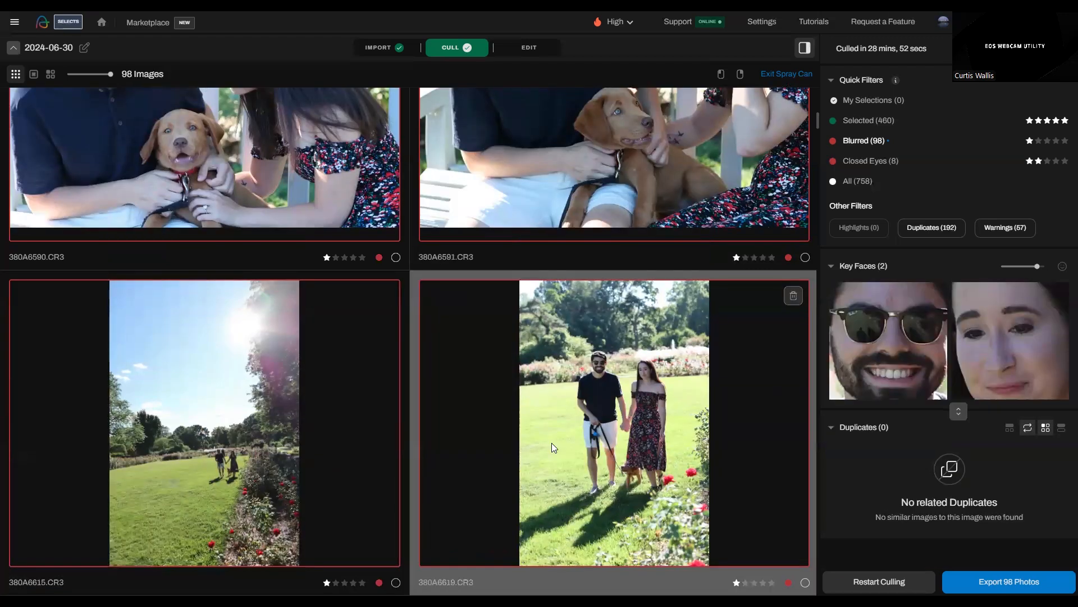
pyautogui.scroll(-5, 551, 443)
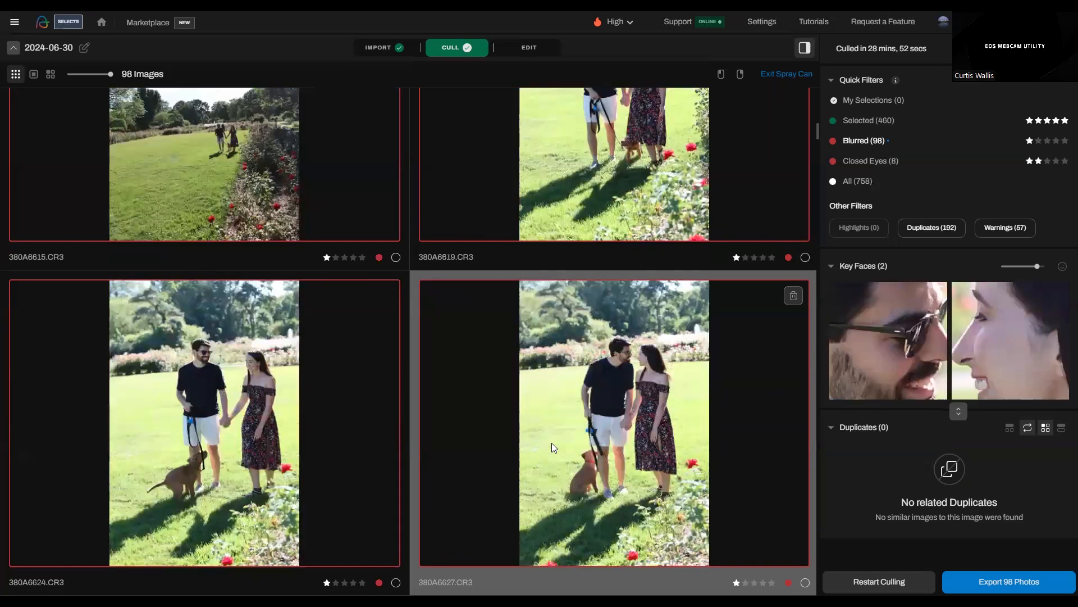
pyautogui.scroll(-5, 552, 442)
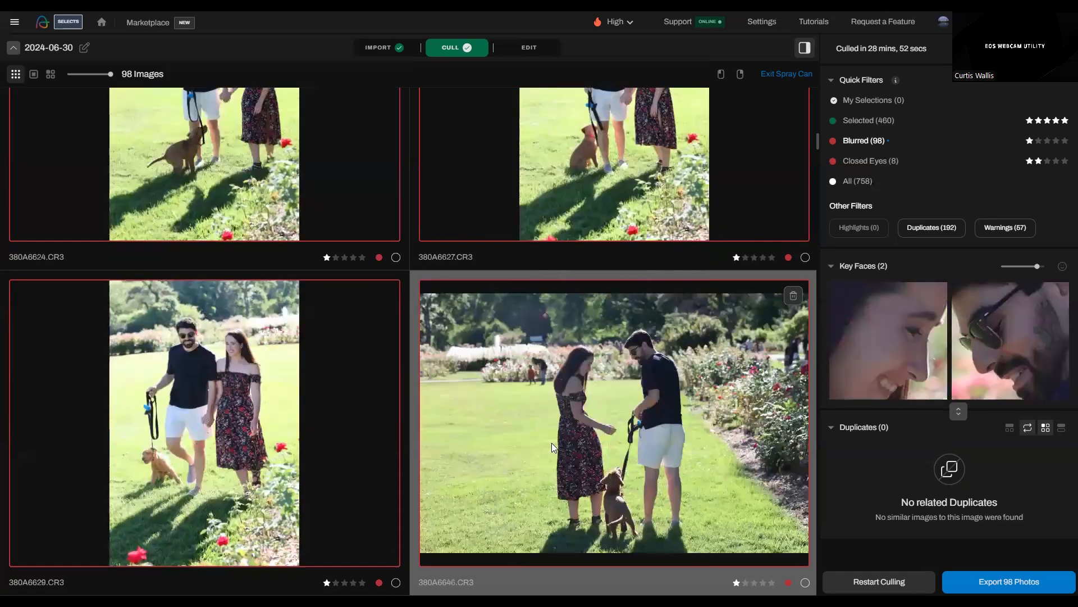
pyautogui.scroll(-5, 552, 447)
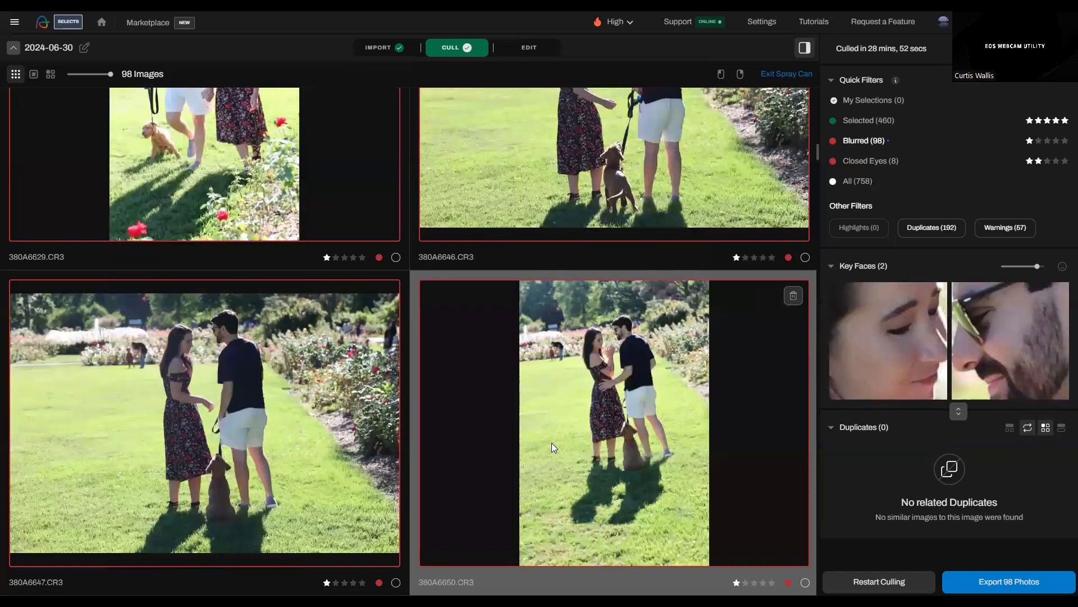
pyautogui.scroll(-5, 290, 378)
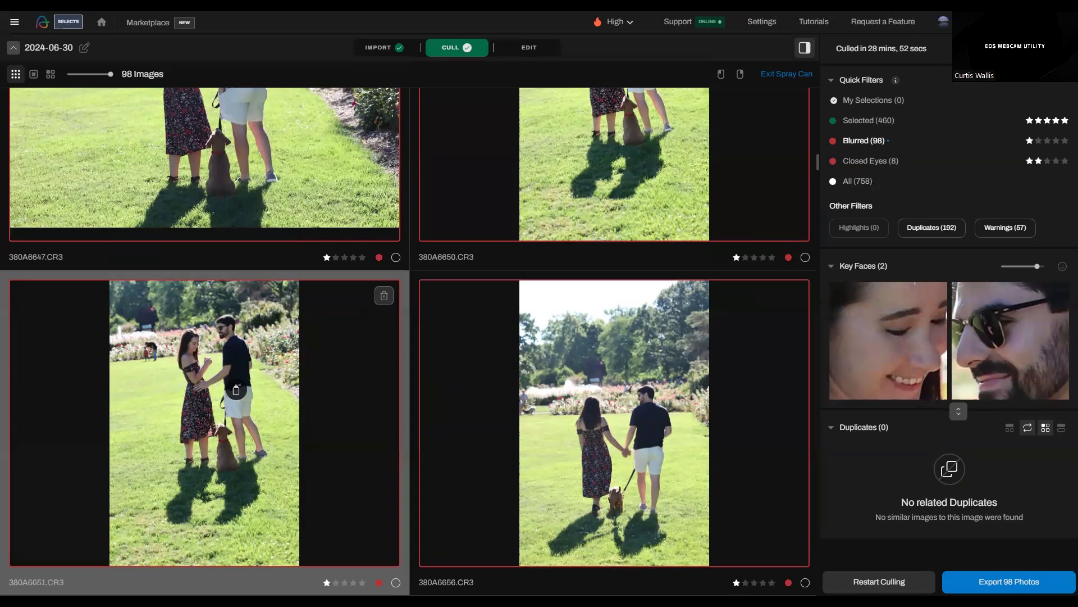
pyautogui.scroll(-5, 265, 388)
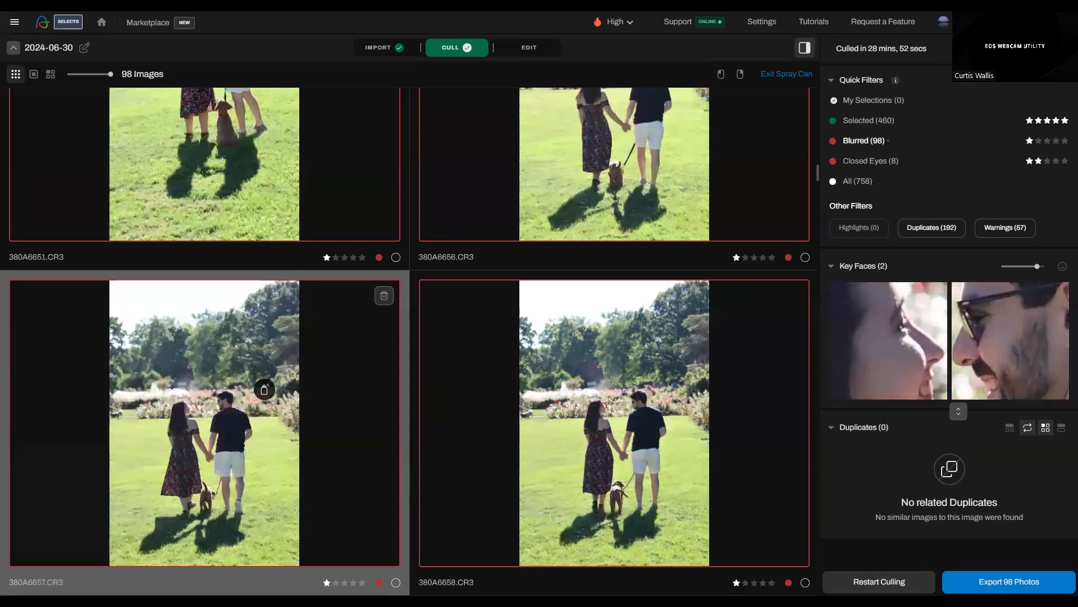
pyautogui.scroll(-5, 265, 389)
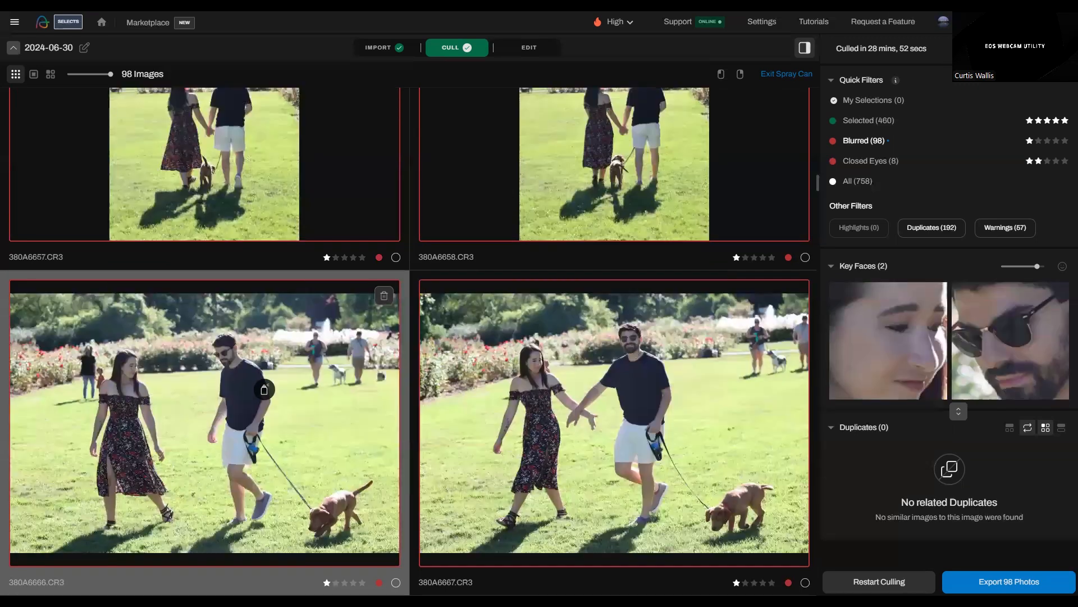
pyautogui.scroll(-5, 264, 389)
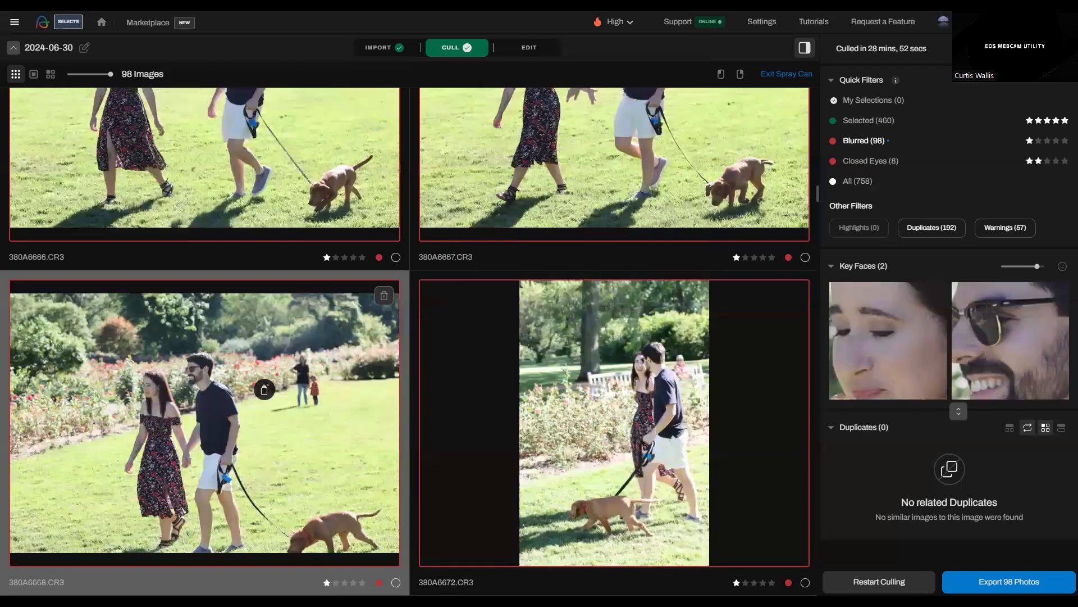
pyautogui.scroll(-5, 654, 390)
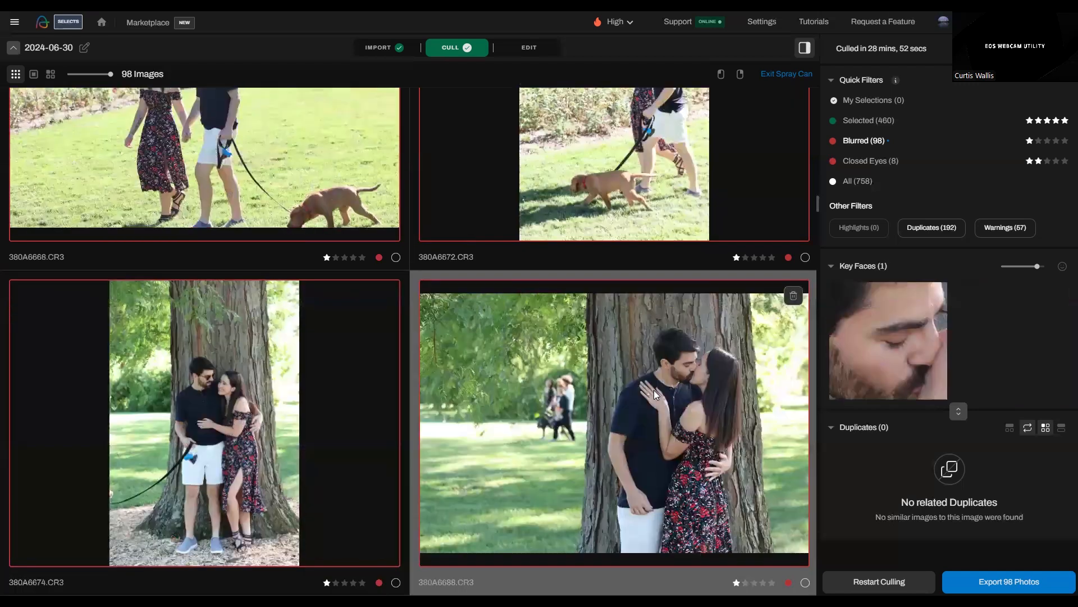
pyautogui.scroll(-3, 653, 390)
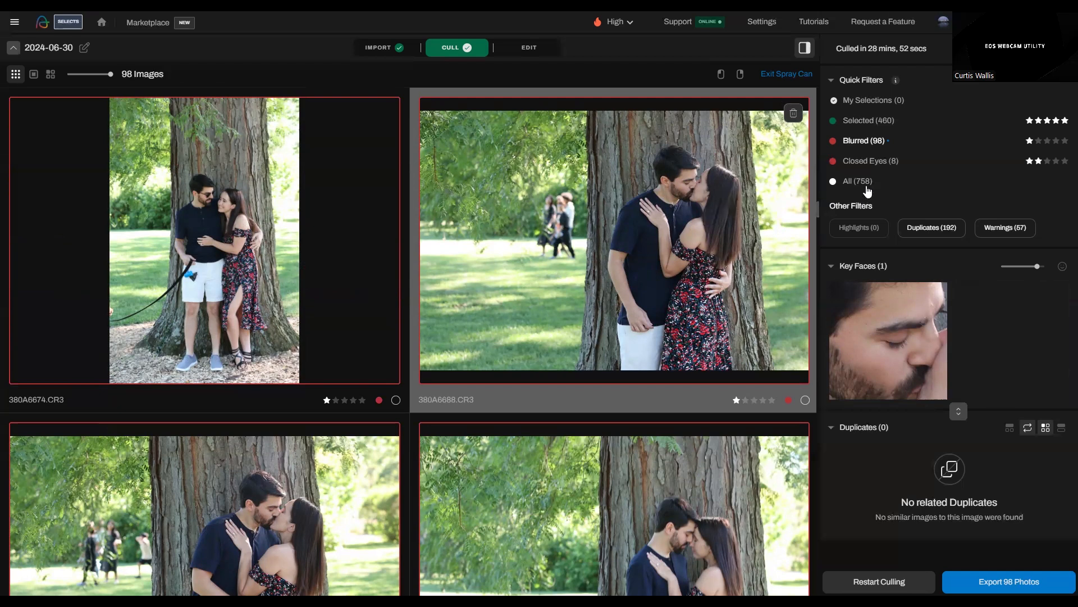
pyautogui.scroll(-2, 647, 209)
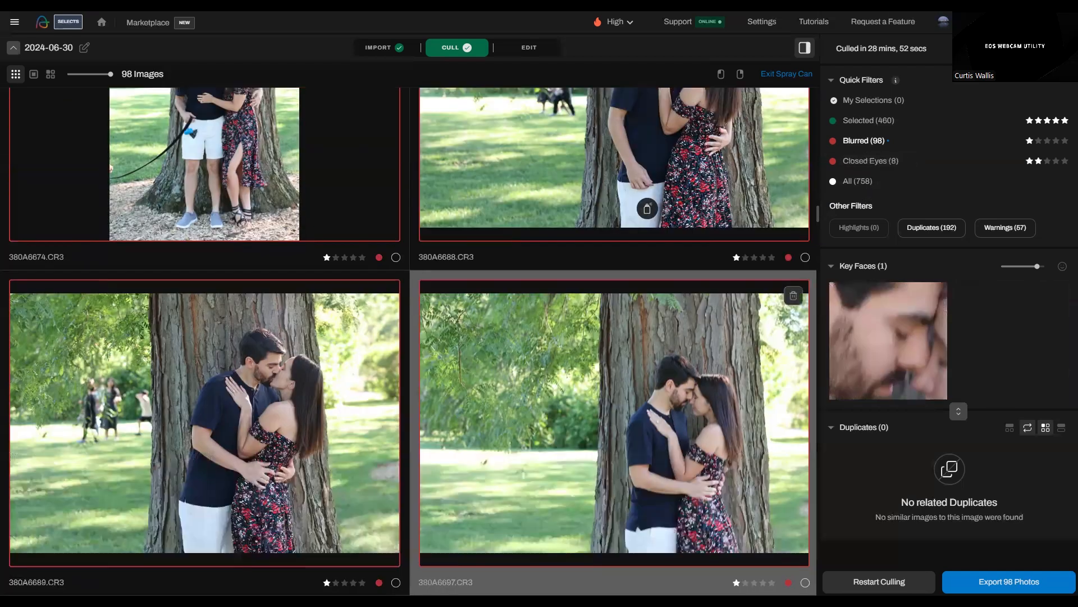
pyautogui.scroll(-5, 639, 270)
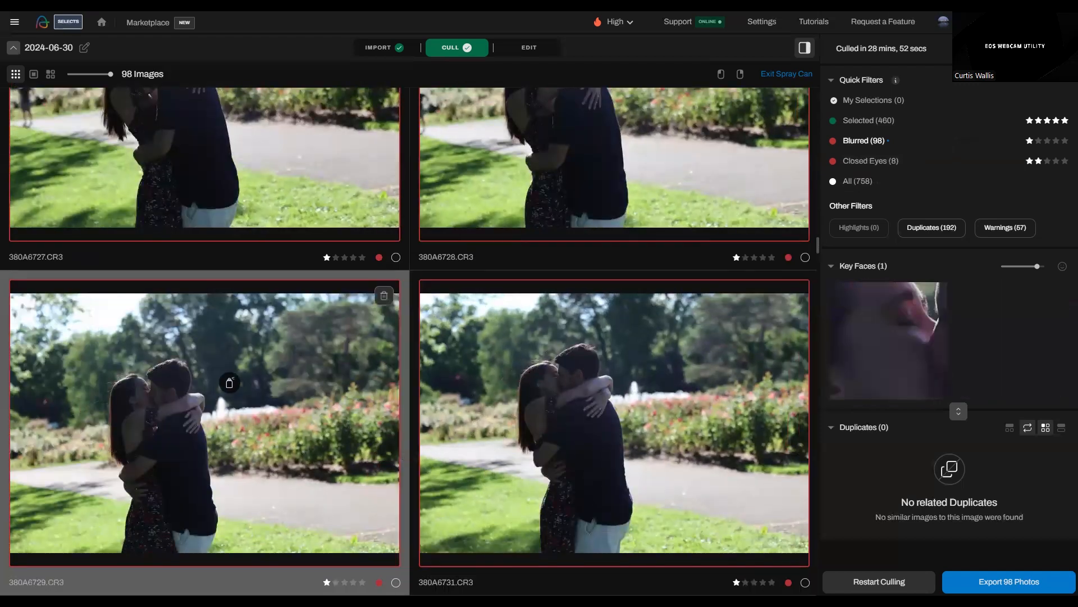
# Spray photo 380A6729.CR3 with five stars and green, and return it to one star and red
pyautogui.click(229, 383)
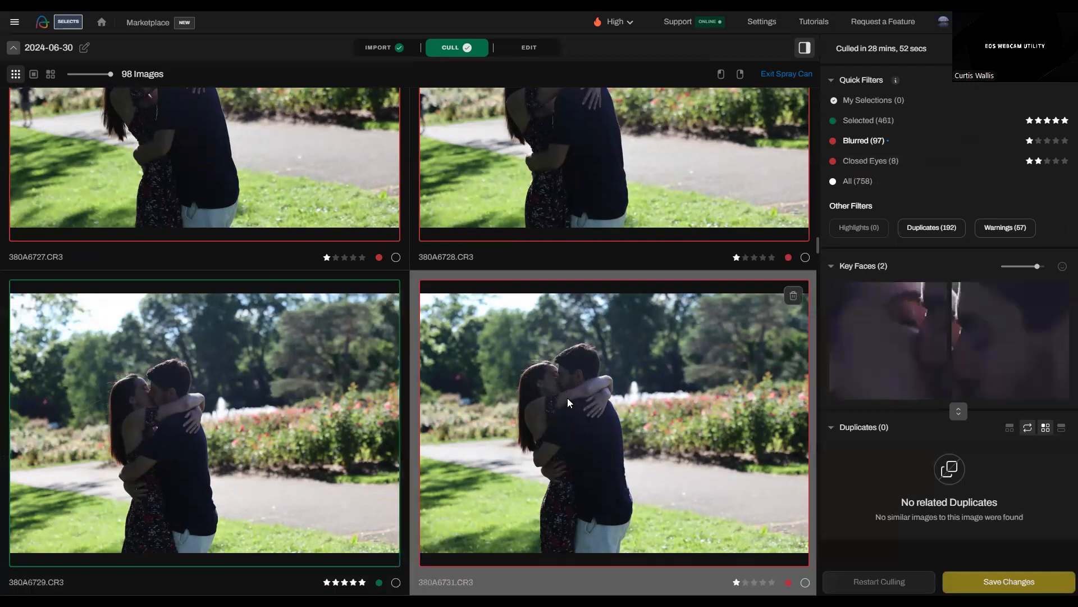
pyautogui.scroll(-3, 568, 398)
pyautogui.scroll(-3, 409, 405)
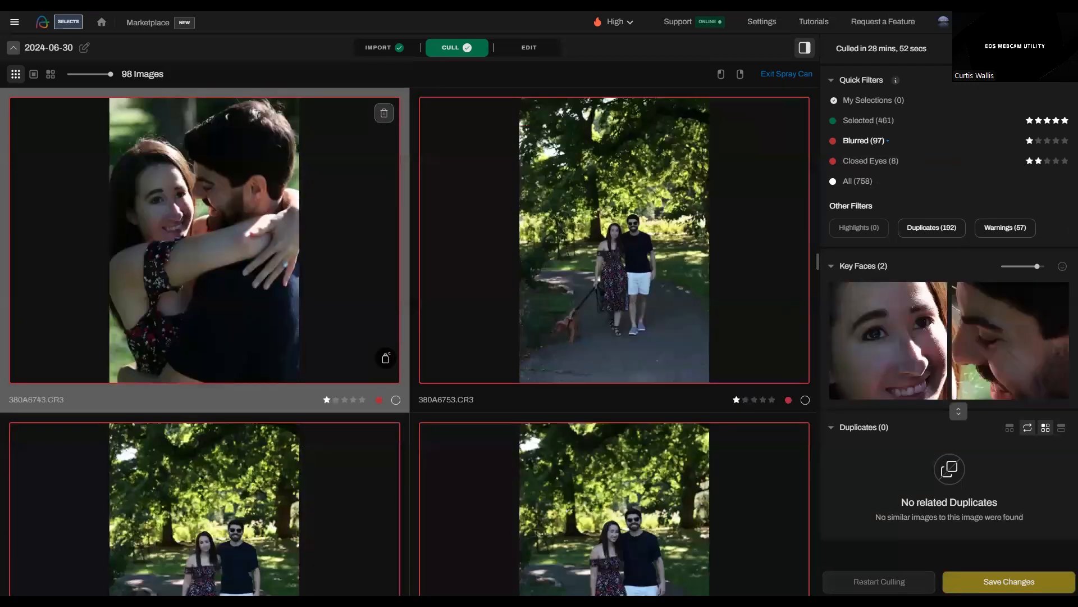
pyautogui.scroll(3, 317, 311)
pyautogui.click(317, 310)
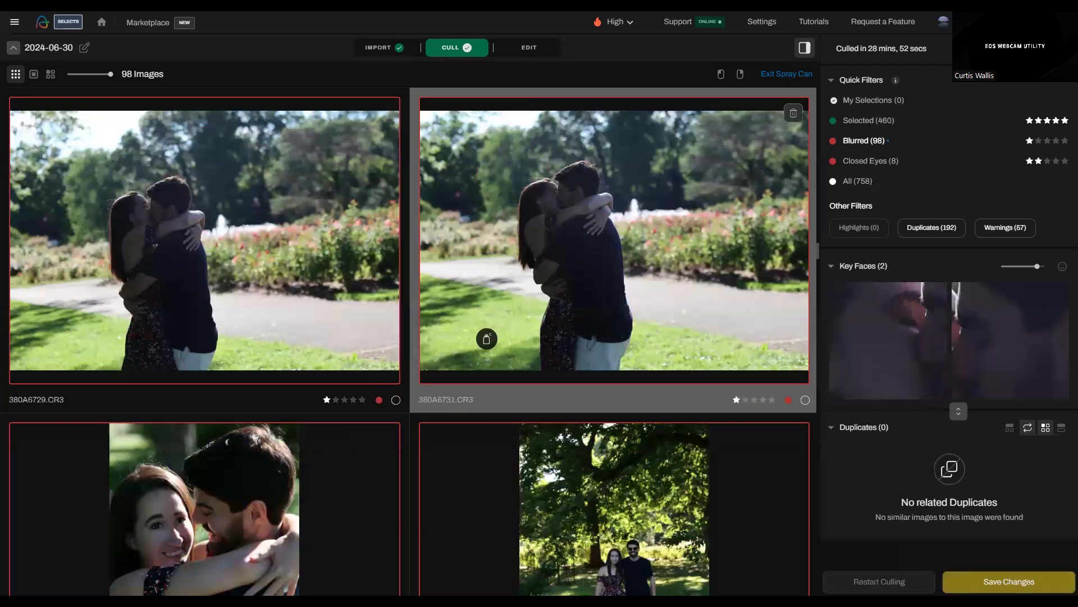
# Spray photo 380A6756.CR3 with five stars and green, and return it to one star and red
pyautogui.scroll(-4, 487, 338)
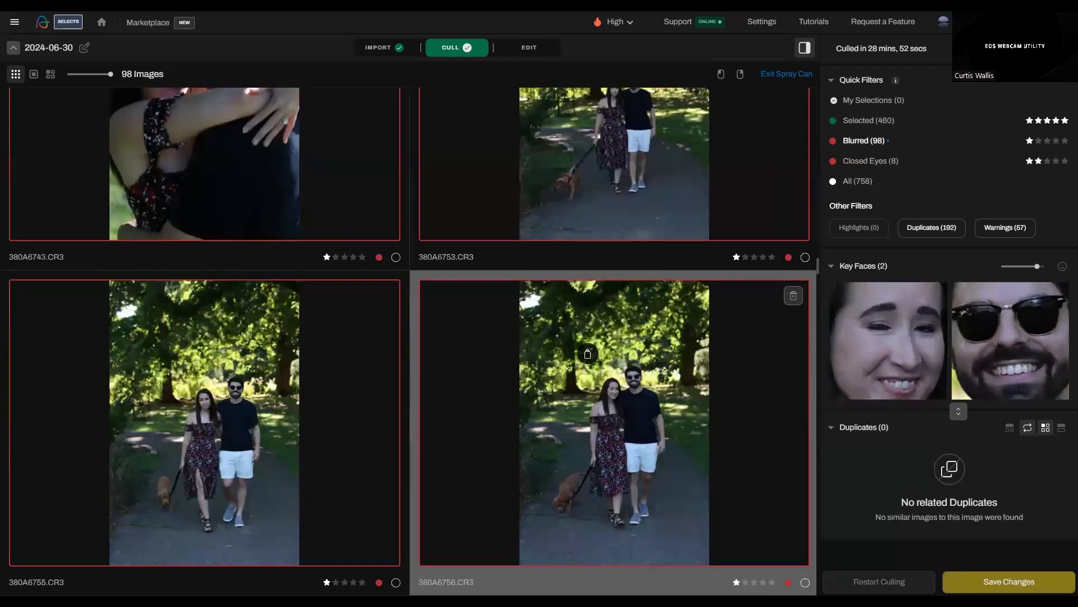
pyautogui.click(588, 353)
pyautogui.scroll(-5, 254, 388)
pyautogui.scroll(2, 357, 387)
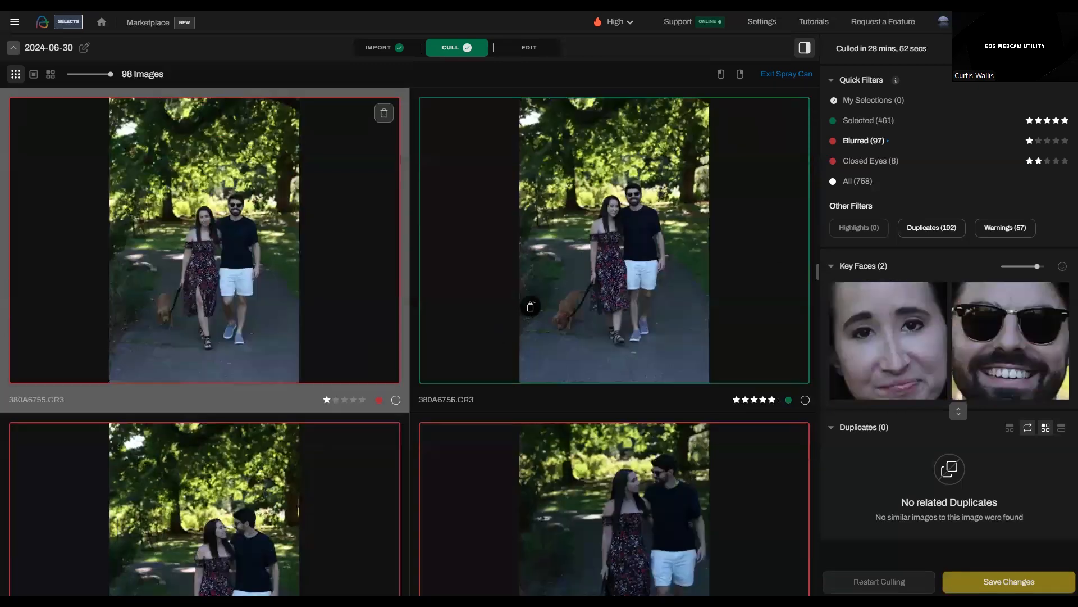
pyautogui.click(530, 306)
# Examine the following Blurred photos down to 380A6844.CR3 for shots worth keeping
pyautogui.scroll(-5, 440, 375)
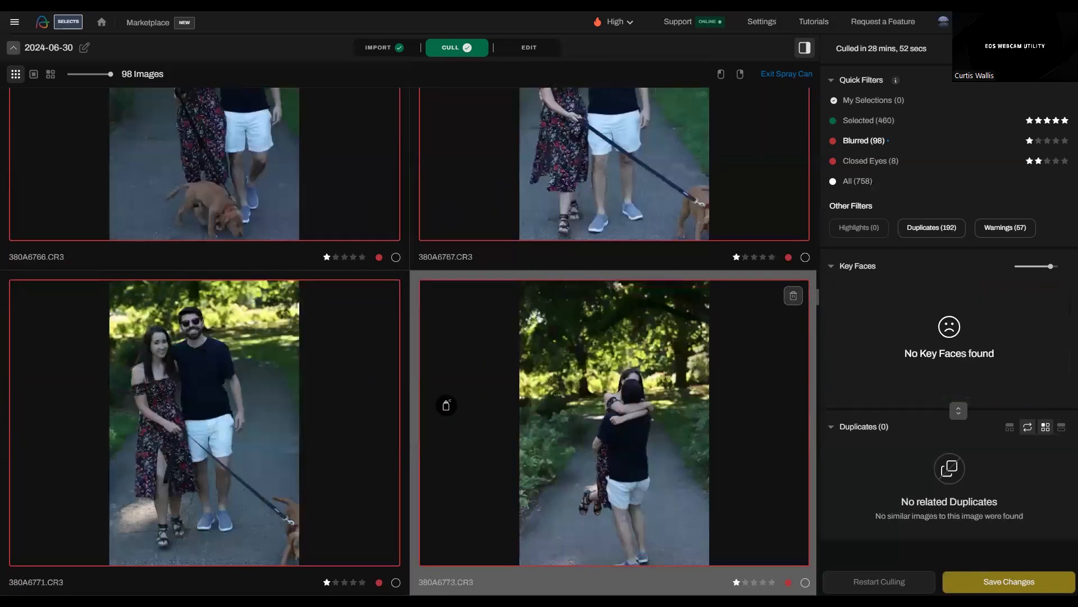
pyautogui.scroll(-4, 446, 405)
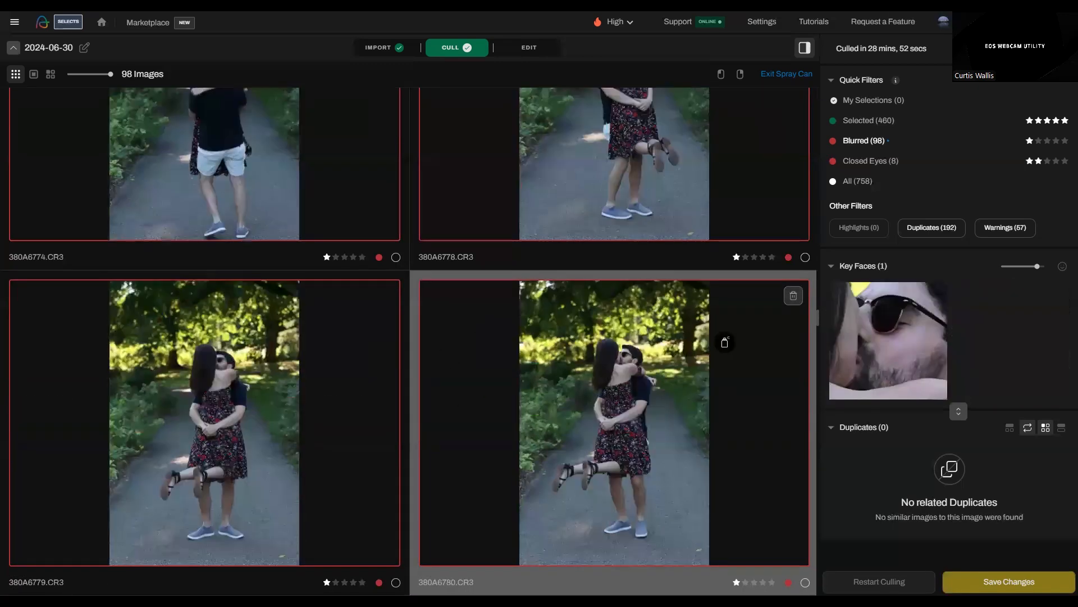
pyautogui.scroll(1, 678, 288)
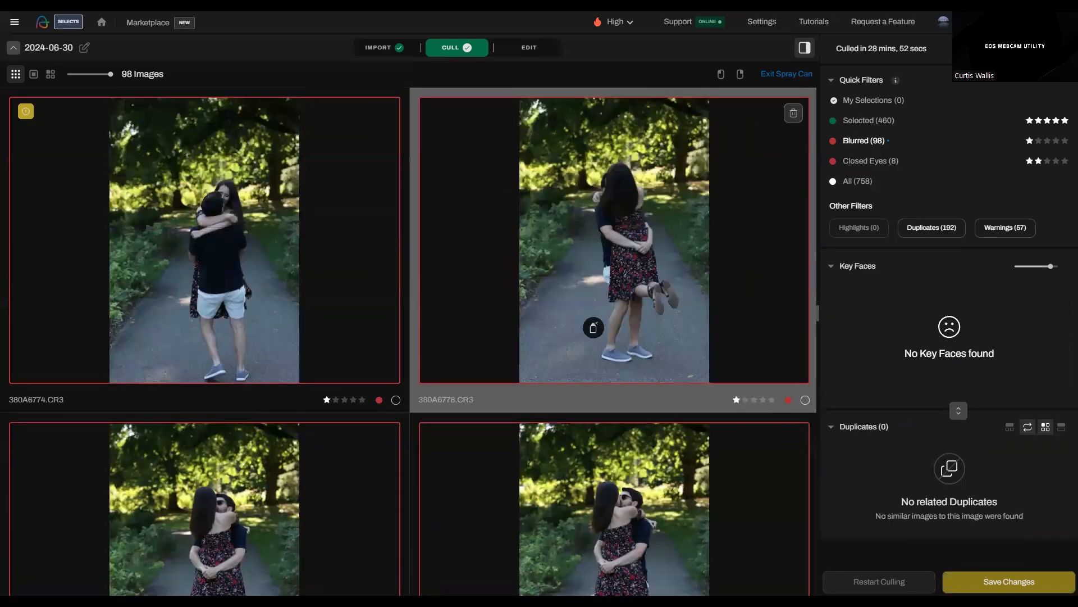
pyautogui.scroll(-1, 592, 332)
pyautogui.scroll(-2, 591, 336)
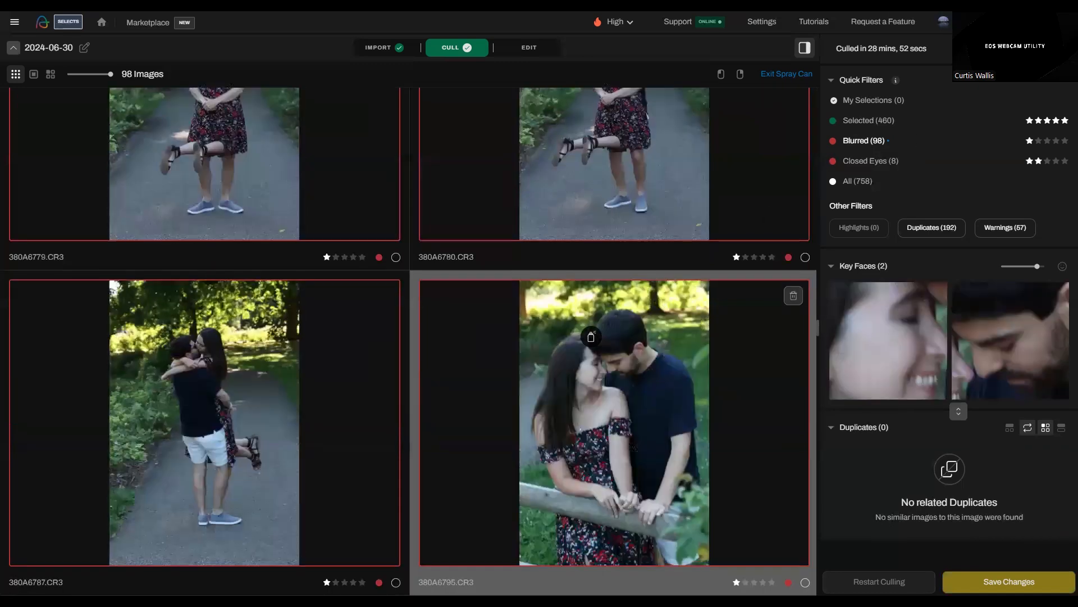
pyautogui.scroll(-2, 591, 336)
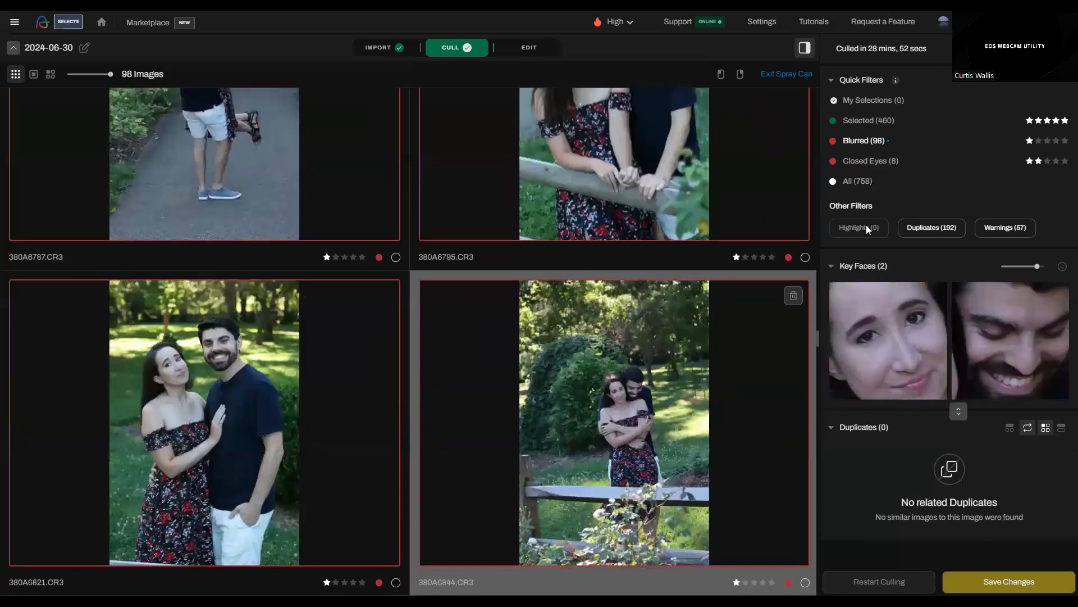
# In the Closed Eyes photos, spray 380A7213.CR3 with five stars and green, and change it to one star and red
pyautogui.click(863, 162)
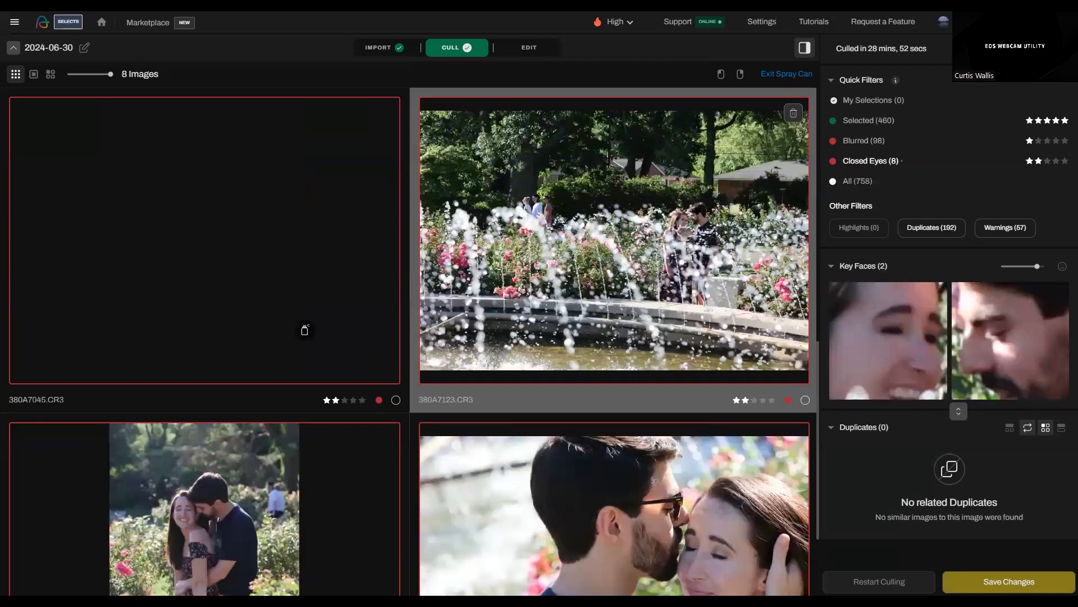
pyautogui.click(303, 225)
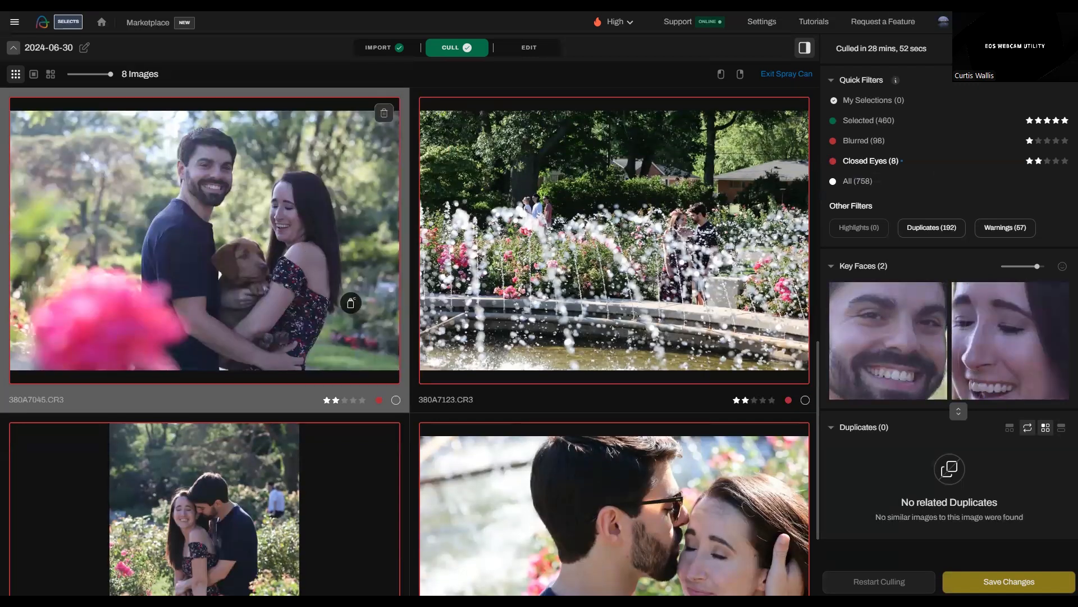
pyautogui.scroll(-3, 351, 302)
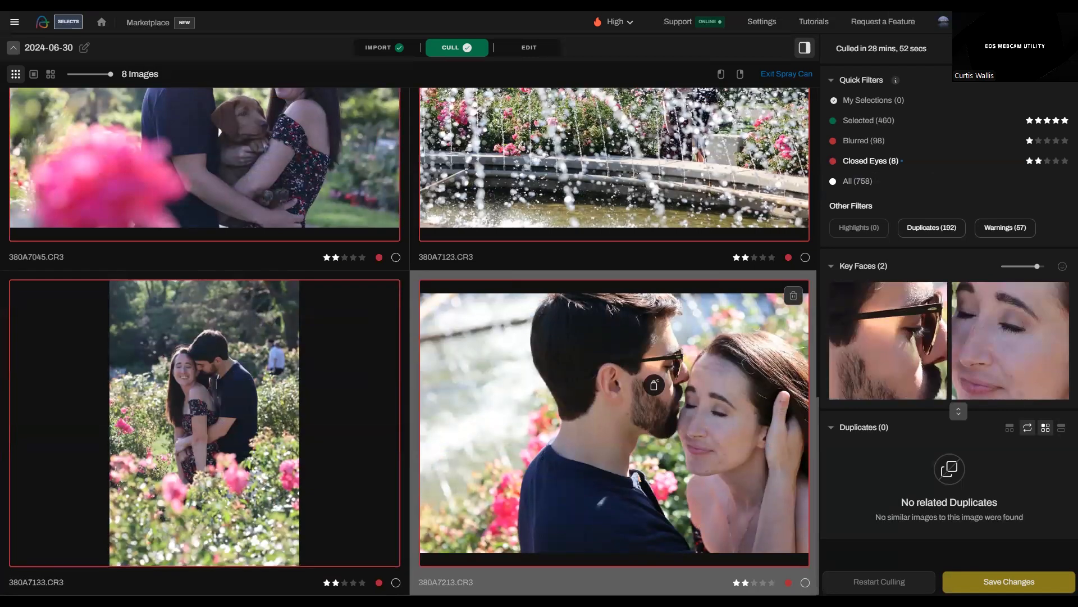
pyautogui.click(613, 394)
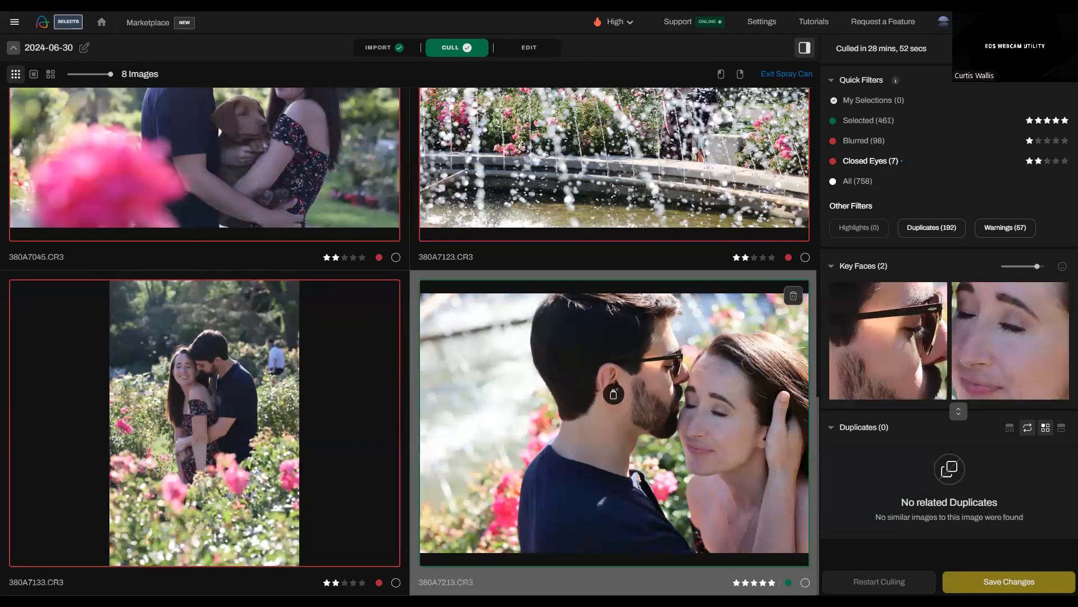
pyautogui.click(614, 393)
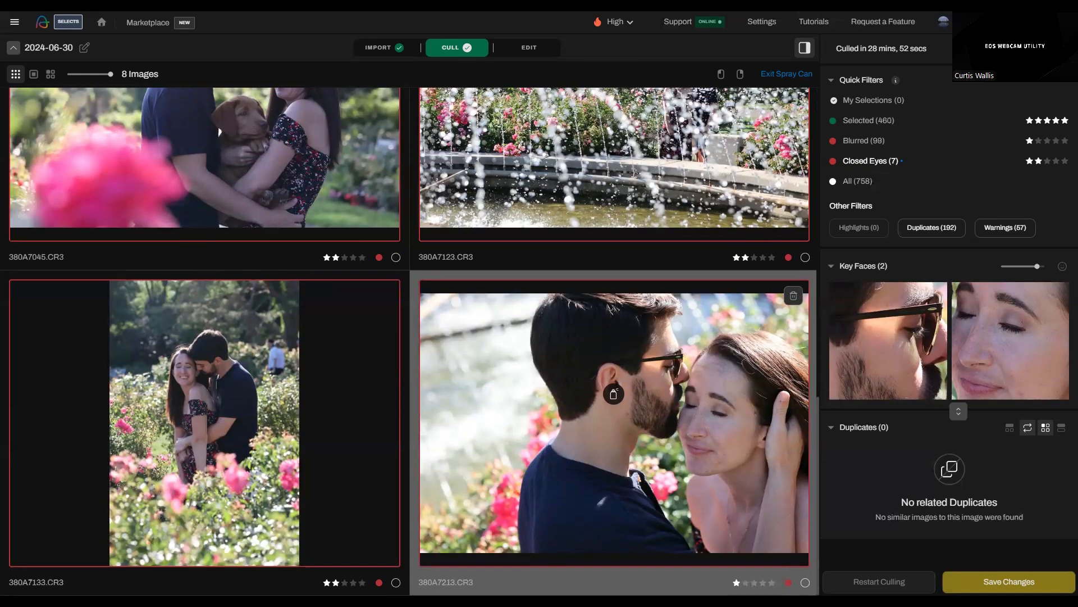
# Examine the Closed Eyes photos from 380A6854.CR3 to 380A7123.CR3 for wrongly flagged shots
pyautogui.scroll(10, 613, 394)
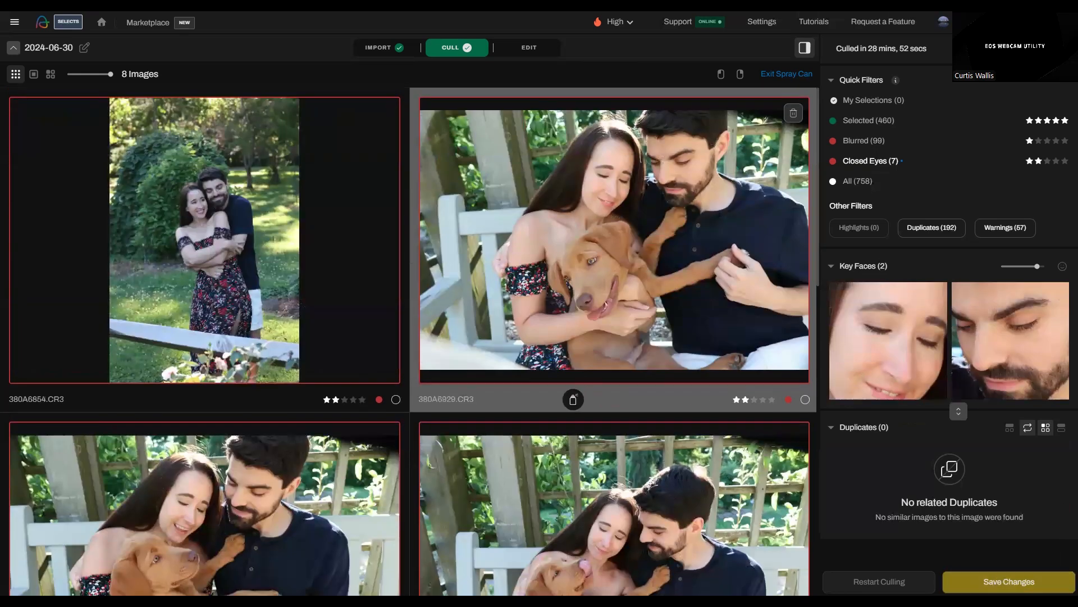
pyautogui.scroll(-2, 540, 343)
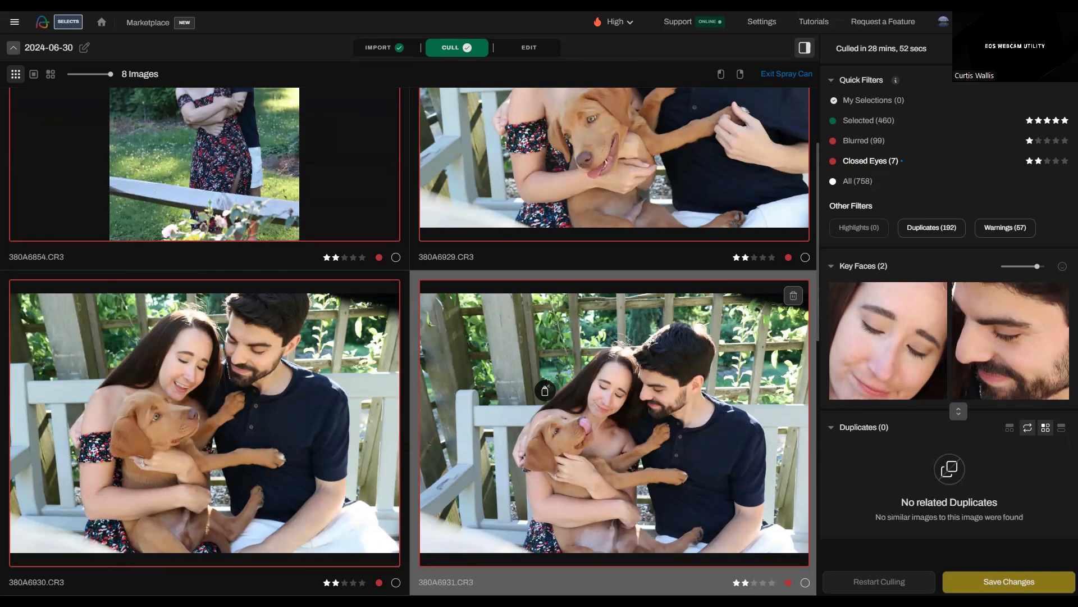
pyautogui.scroll(-3, 545, 390)
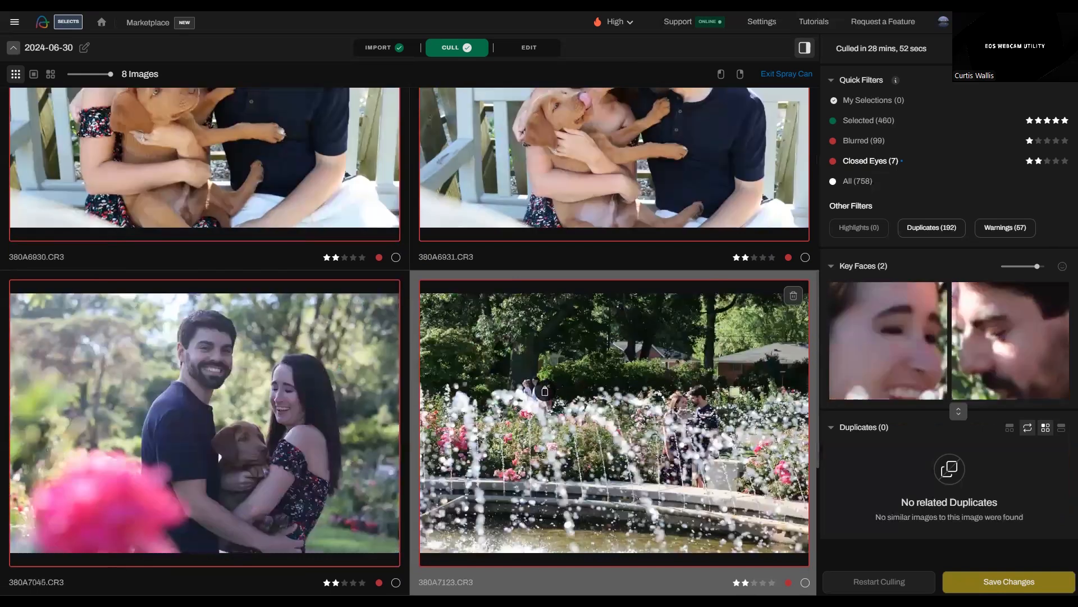
pyautogui.scroll(4, 545, 390)
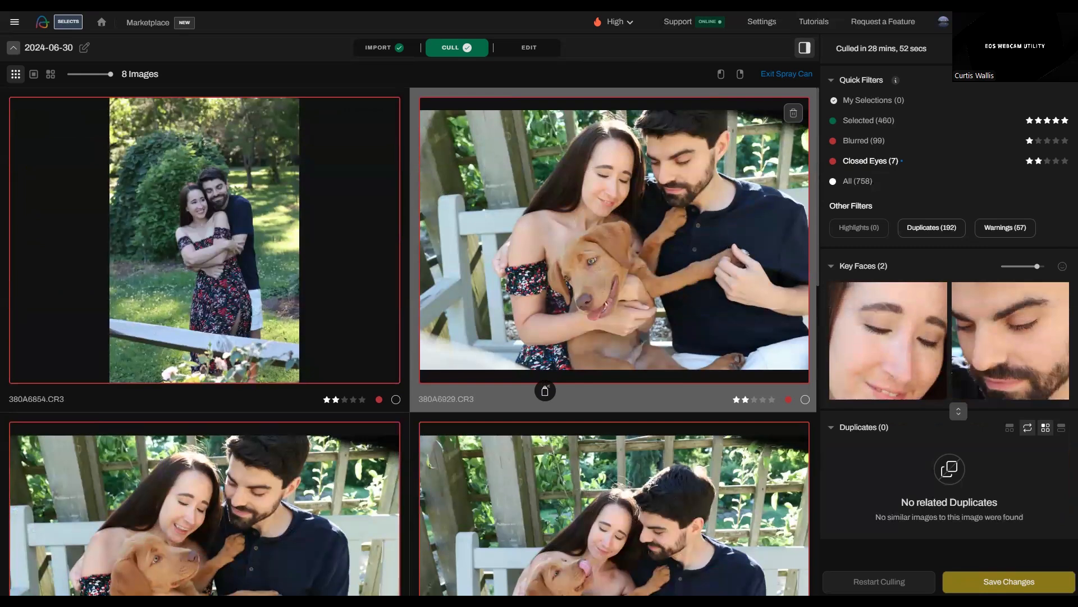
pyautogui.scroll(-3, 544, 390)
pyautogui.scroll(3, 725, 326)
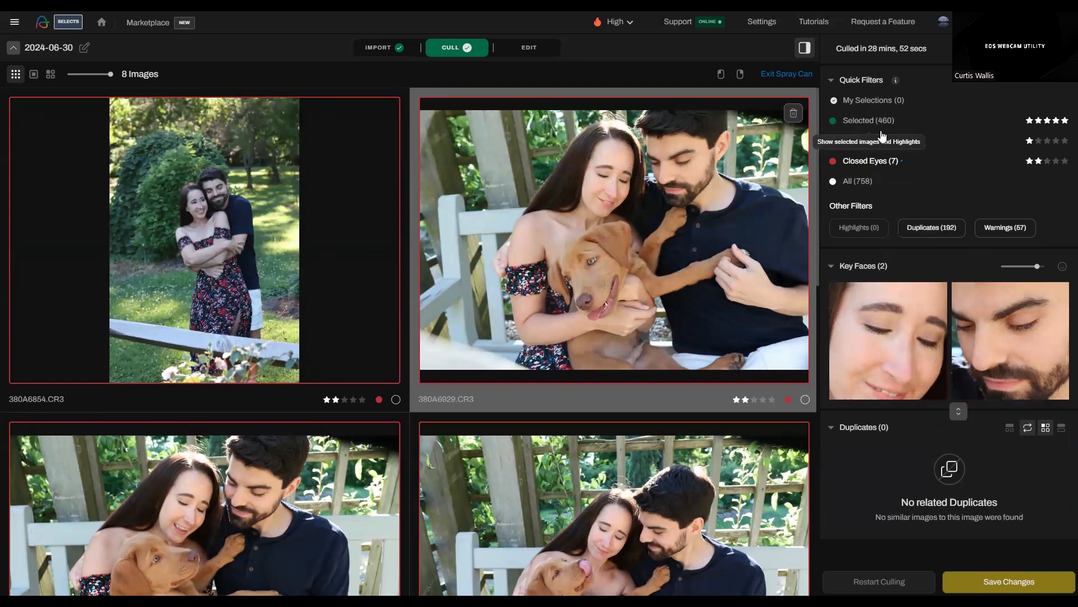
# Show the photos detected as Duplicates and exit the Spray Can
pyautogui.click(921, 231)
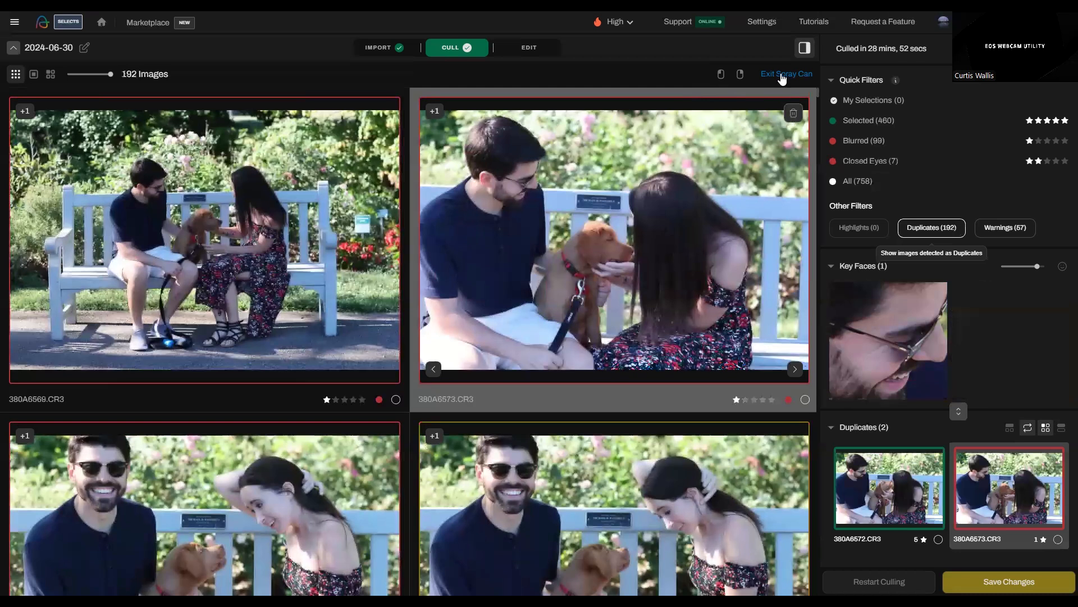
pyautogui.click(781, 76)
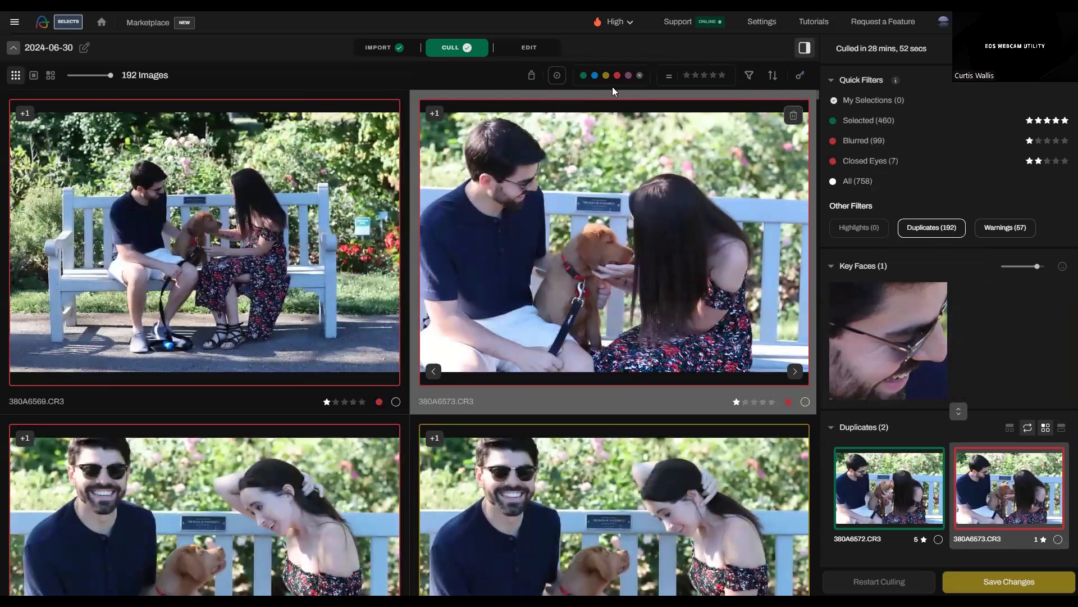
# Show the Selected photos, collapse the Quick Filters, and read the warning attached to photo 380A6568.CR3
pyautogui.click(866, 125)
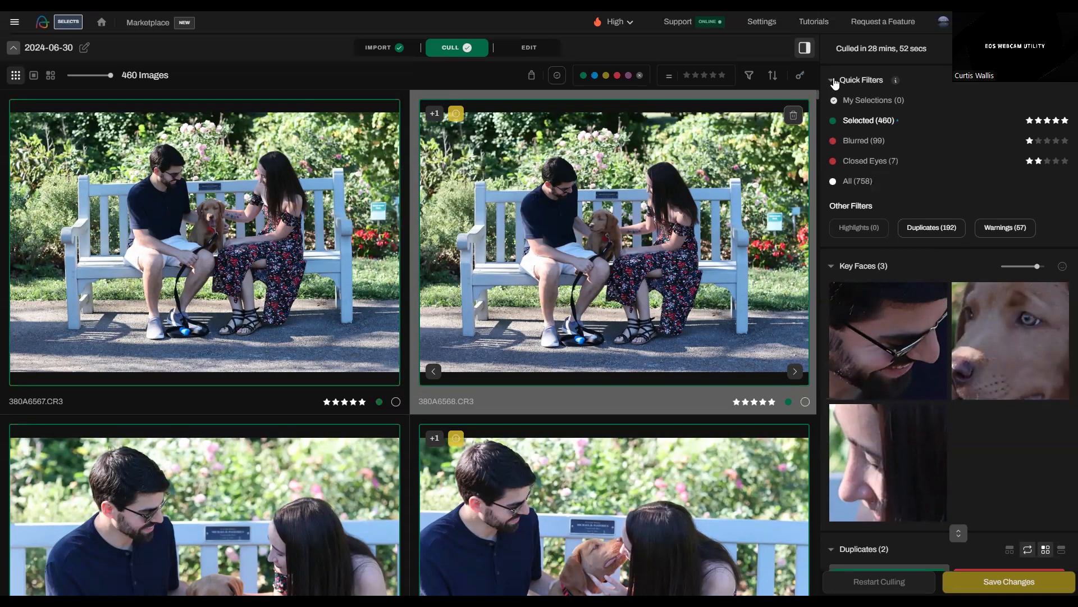
pyautogui.click(833, 82)
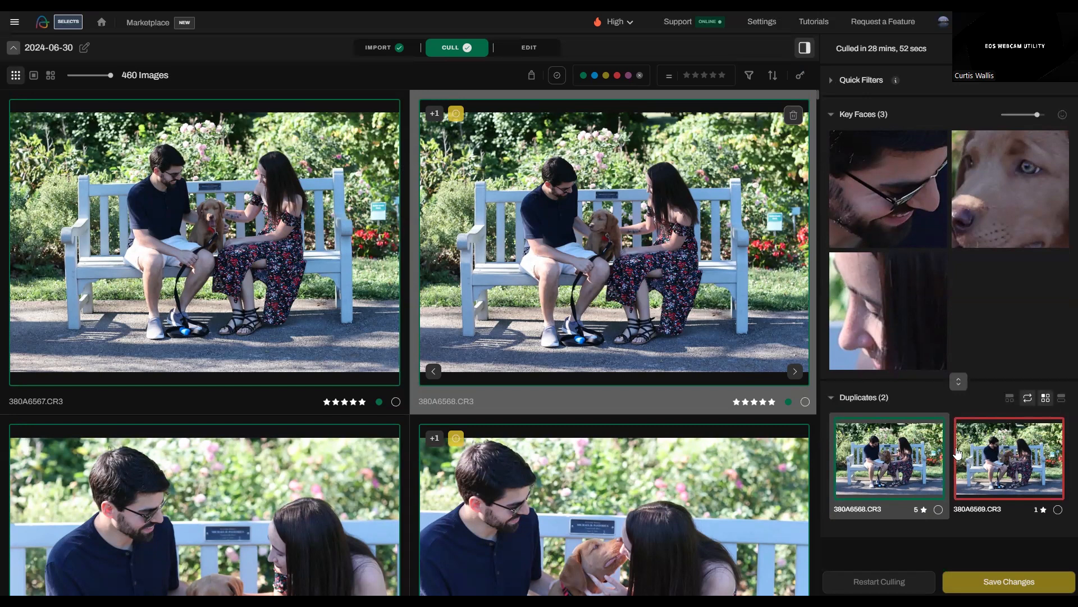
pyautogui.moveTo(459, 117)
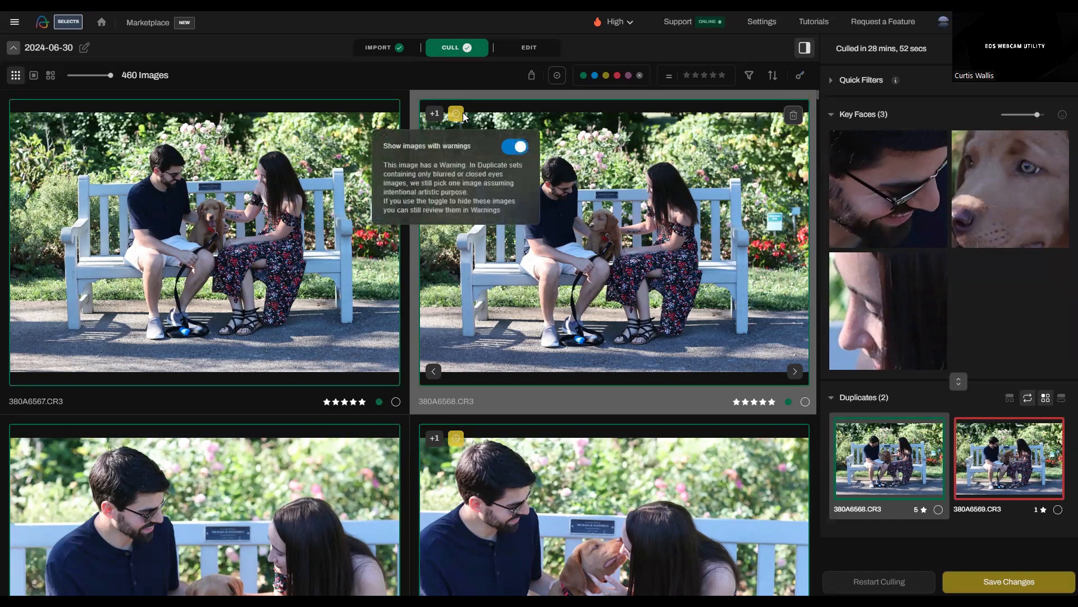
pyautogui.scroll(-3, 772, 292)
pyautogui.scroll(3, 775, 284)
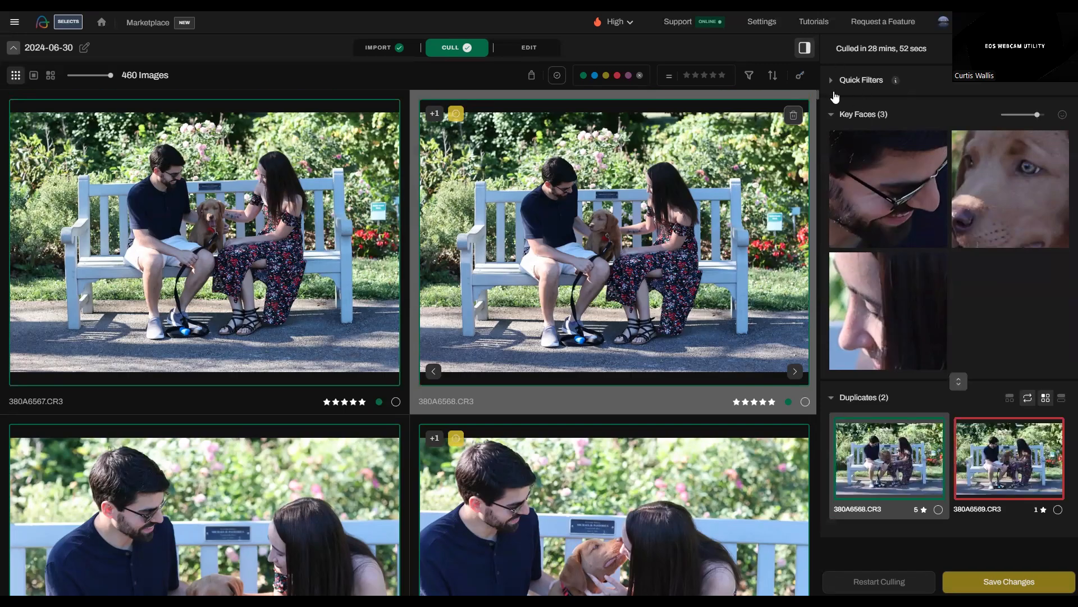
# Expand the Quick Filters, filter the album to Duplicates with the yellow label, and reactivate the Spray Can
pyautogui.click(832, 81)
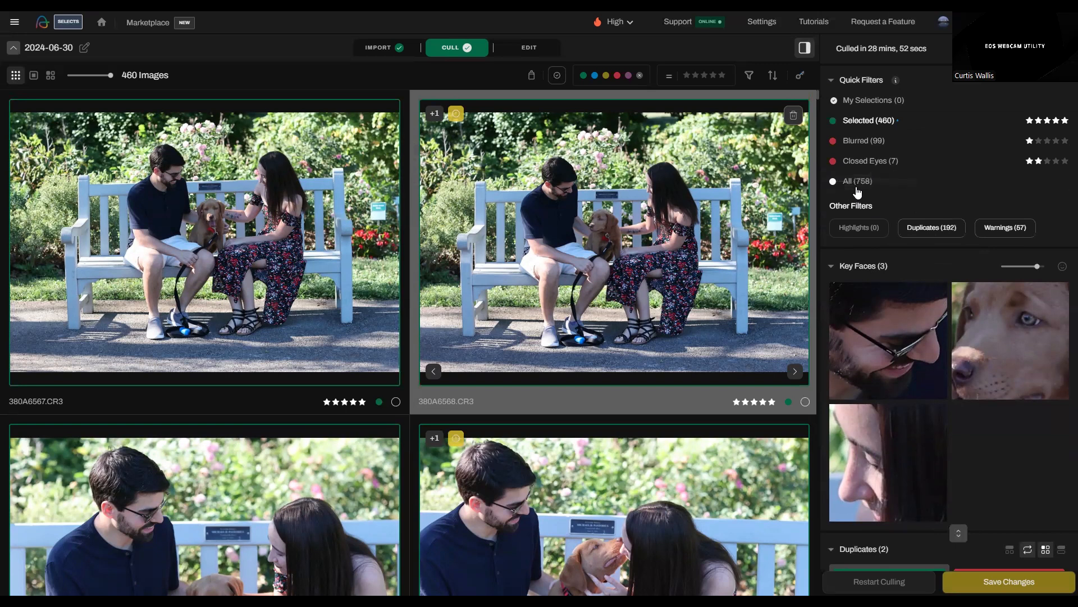
pyautogui.click(910, 227)
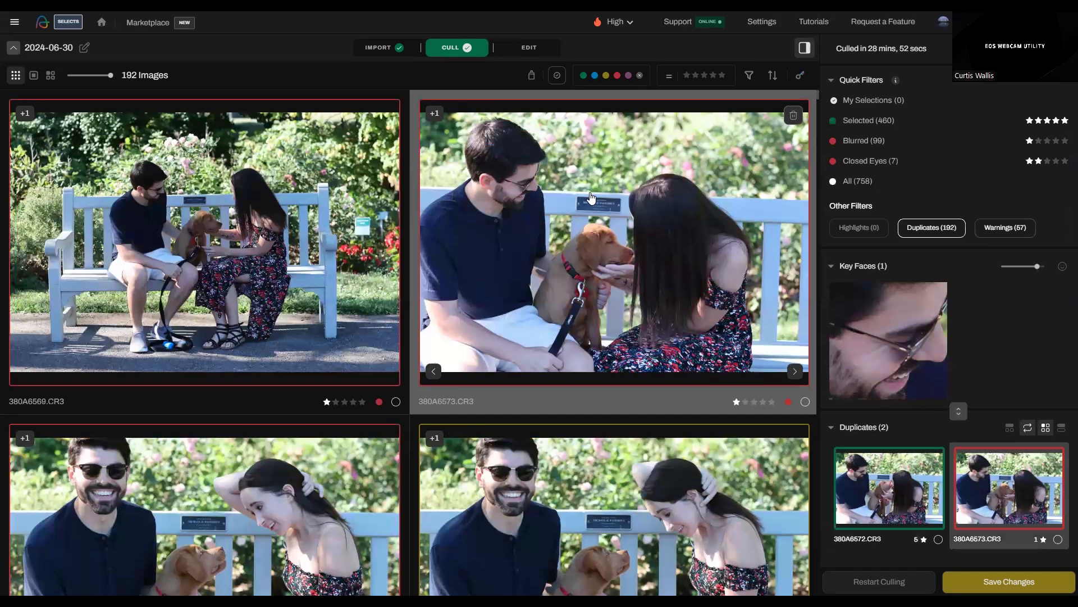
pyautogui.click(607, 76)
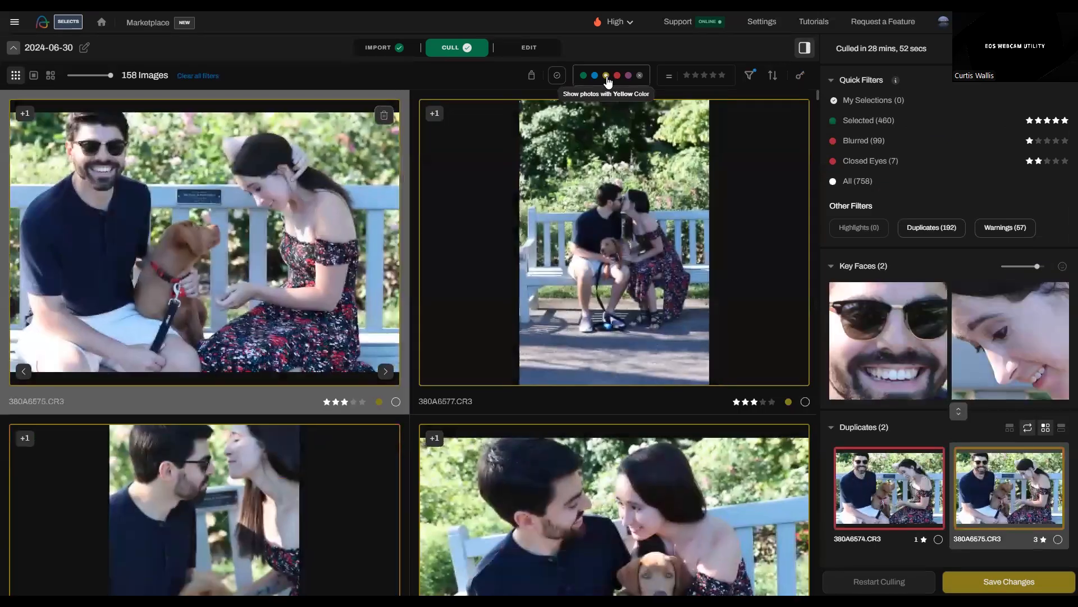
pyautogui.click(532, 75)
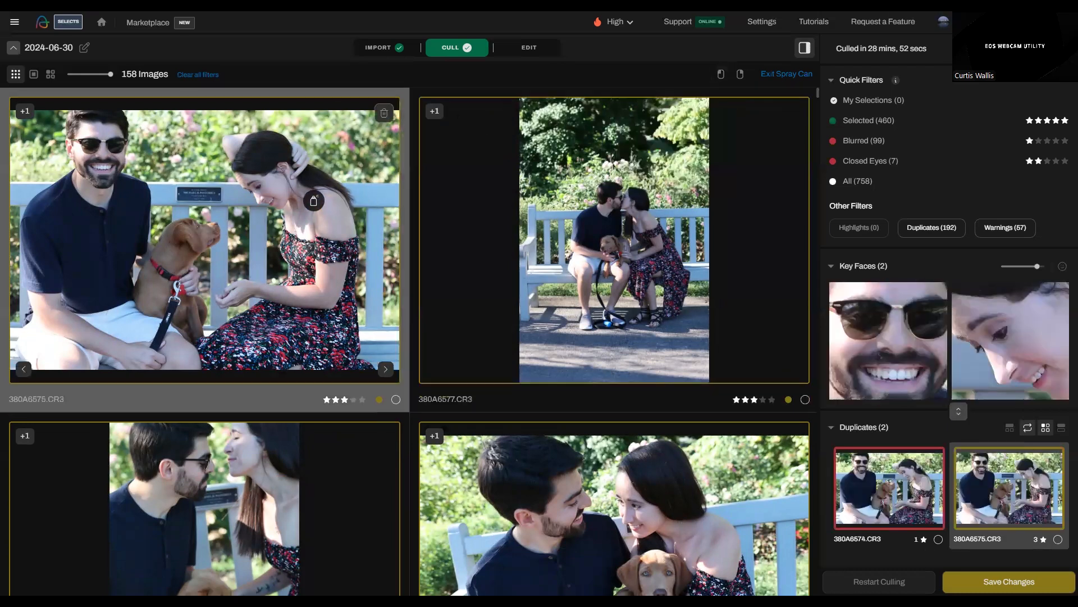
# Examine the yellow-labelled duplicates down to 380A6694.CR3 and compare them with the related shots in their sets
pyautogui.scroll(-3, 332, 216)
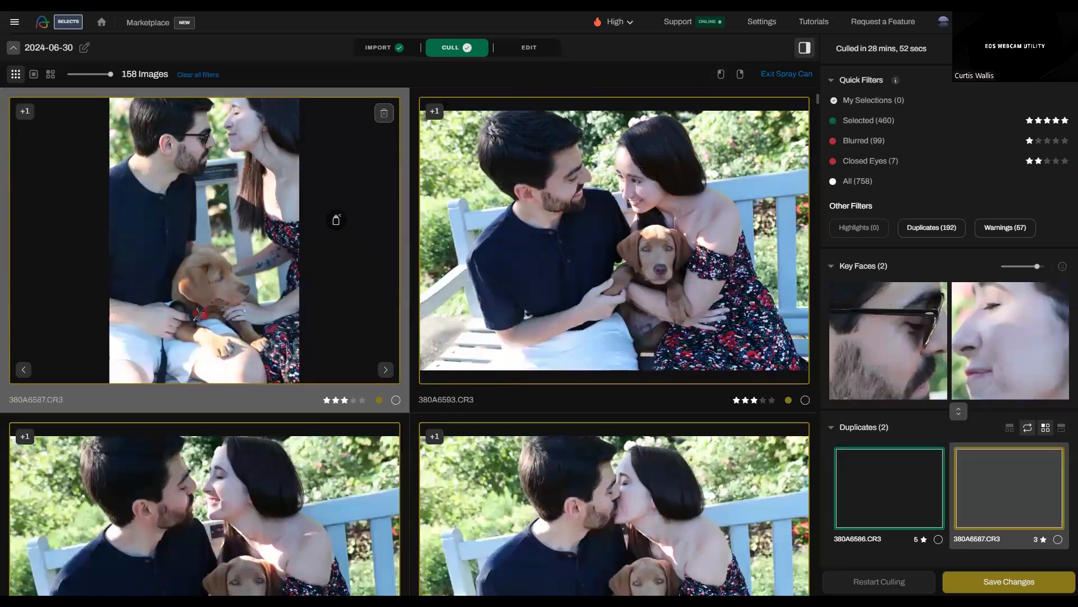
pyautogui.scroll(-2, 336, 220)
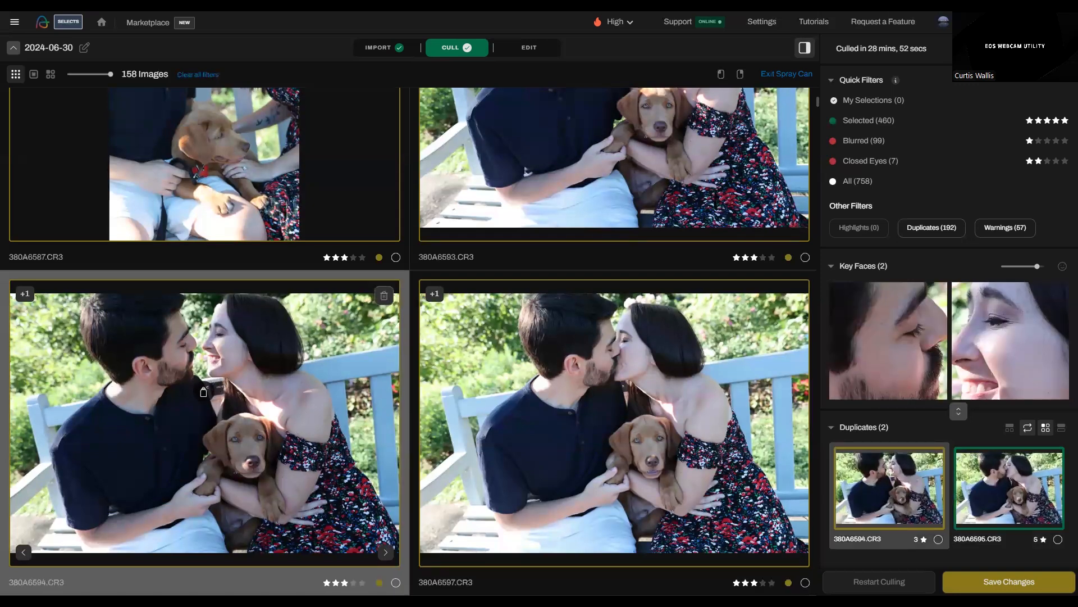
pyautogui.scroll(-3, 203, 392)
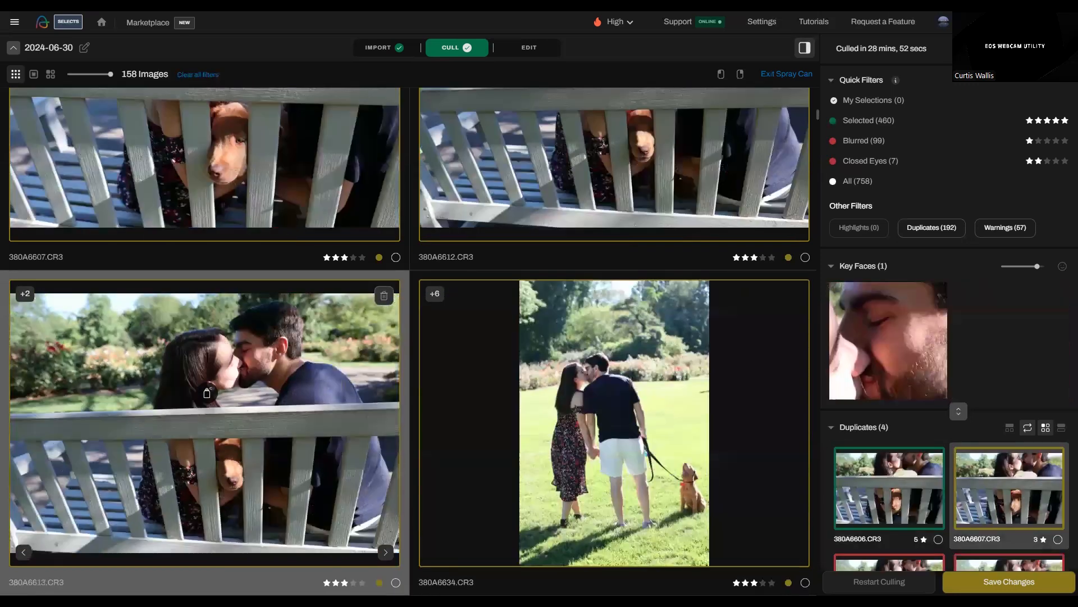
pyautogui.scroll(-2, 207, 392)
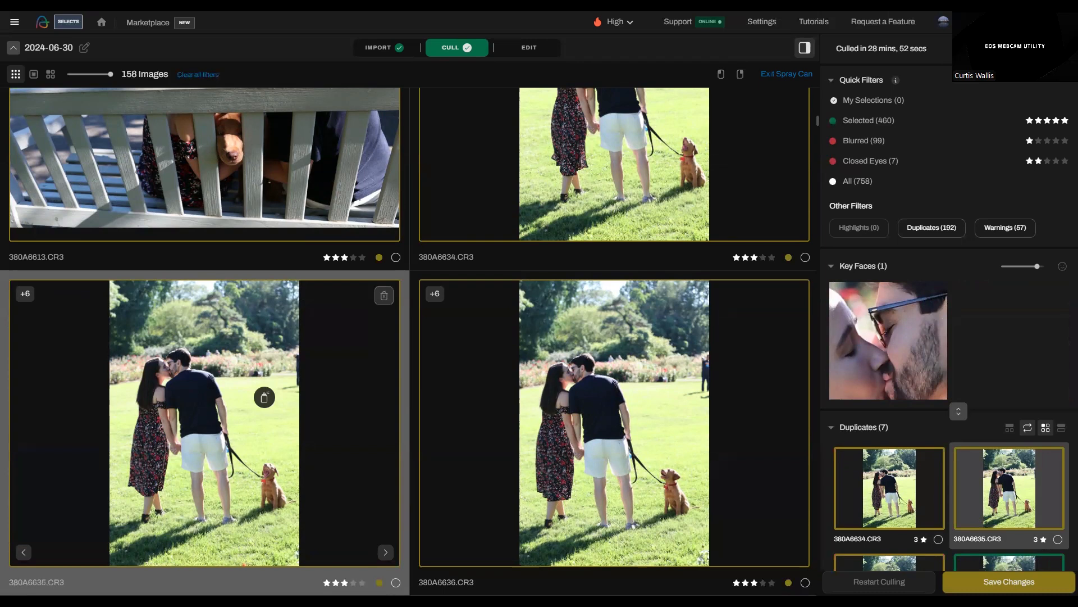
pyautogui.scroll(-2, 265, 397)
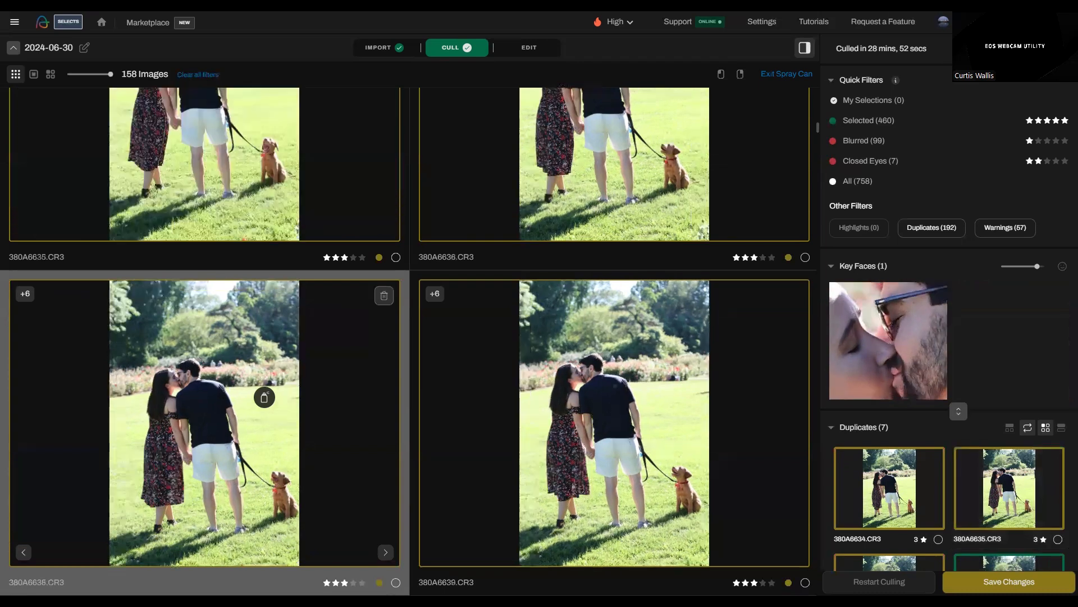
pyautogui.scroll(-2, 264, 397)
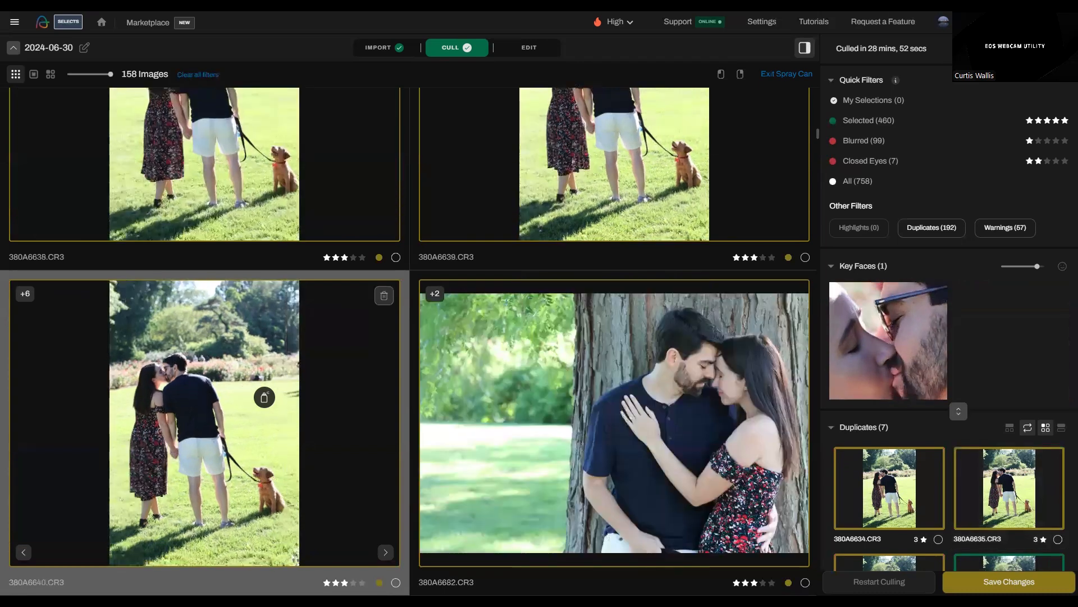
pyautogui.scroll(-2, 264, 397)
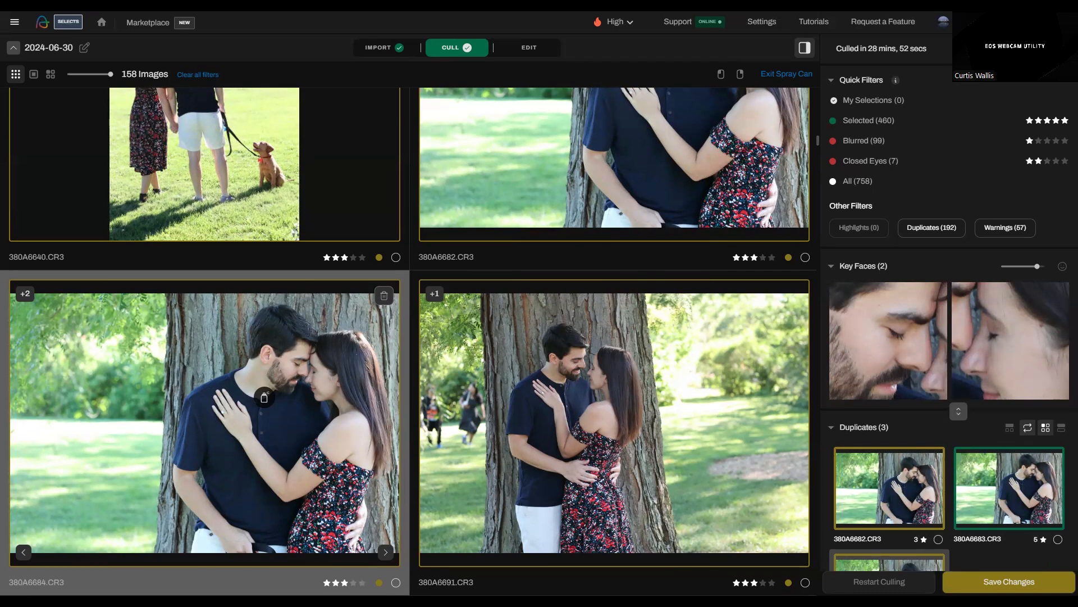
pyautogui.scroll(-2, 264, 397)
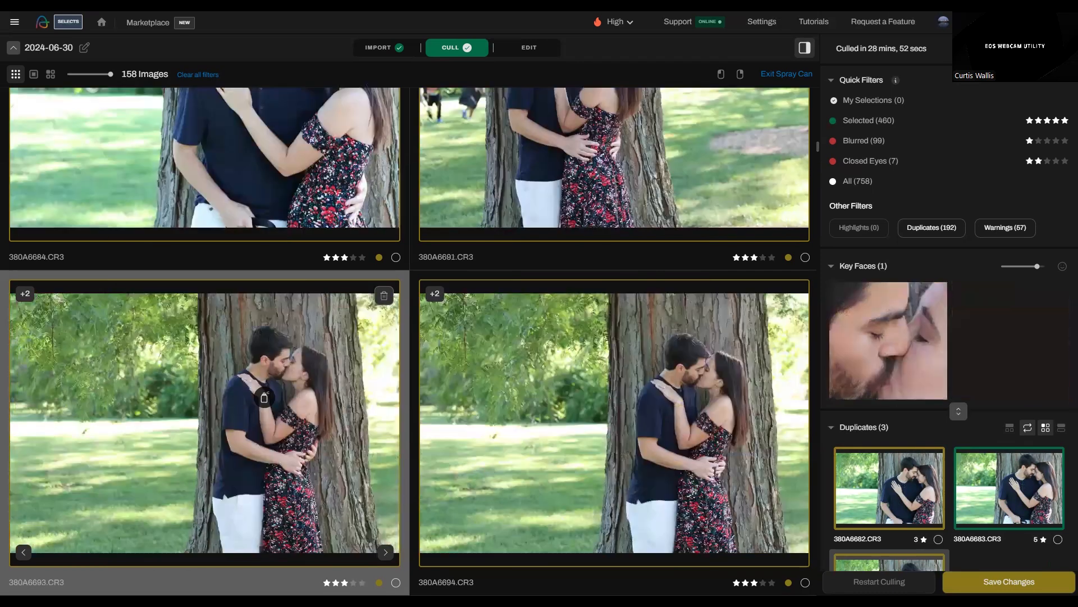
# Examine the yellow-labelled duplicates down to 380A6797.CR3, checking the key faces and related shots of each set
pyautogui.scroll(-2, 264, 397)
pyautogui.scroll(-4, 264, 397)
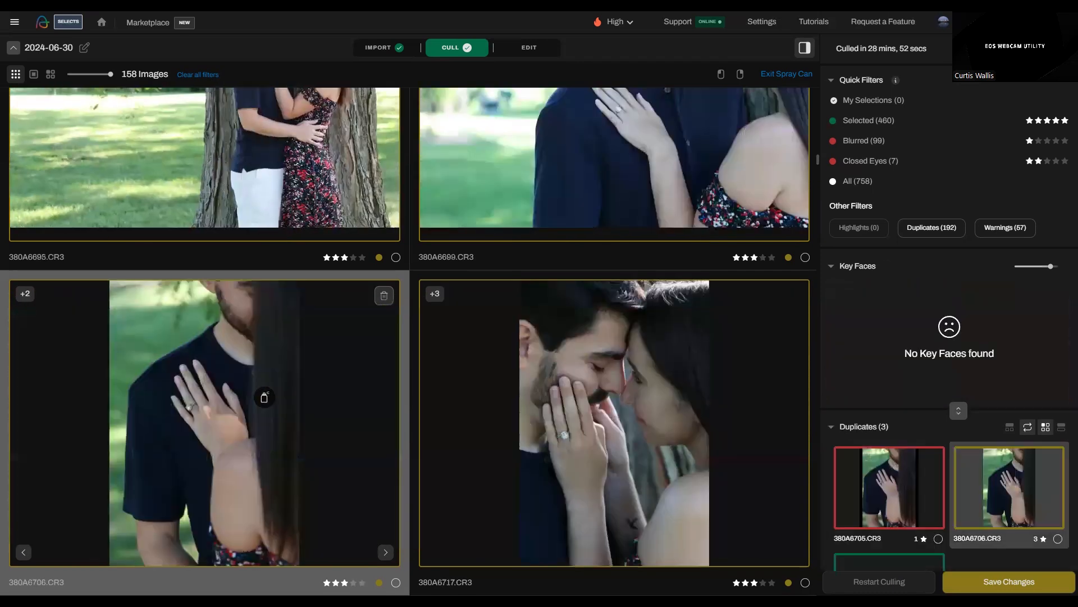
pyautogui.scroll(-2, 264, 397)
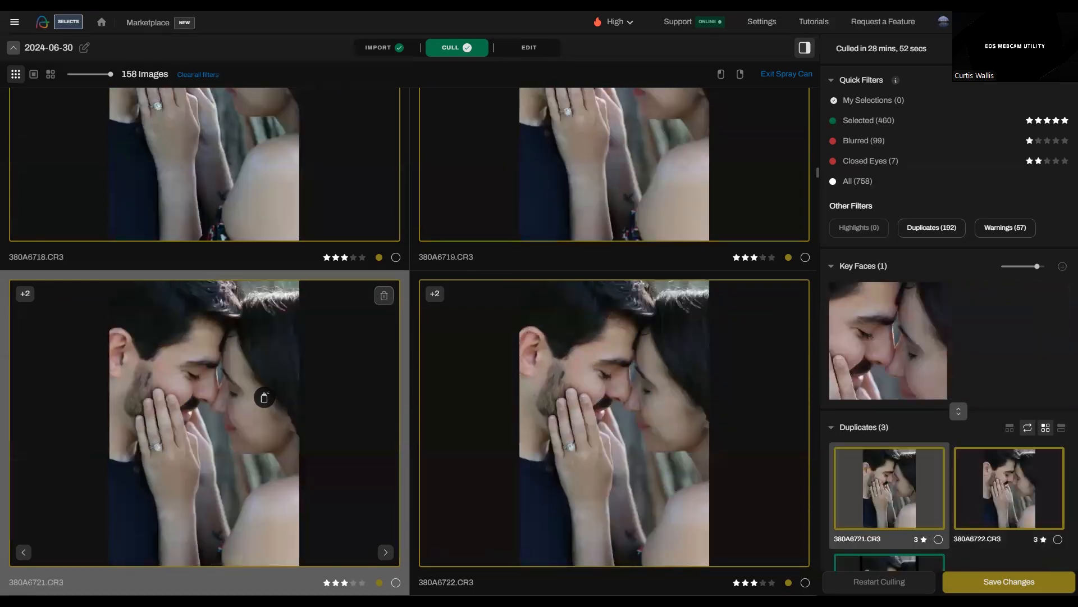
pyautogui.scroll(-2, 264, 397)
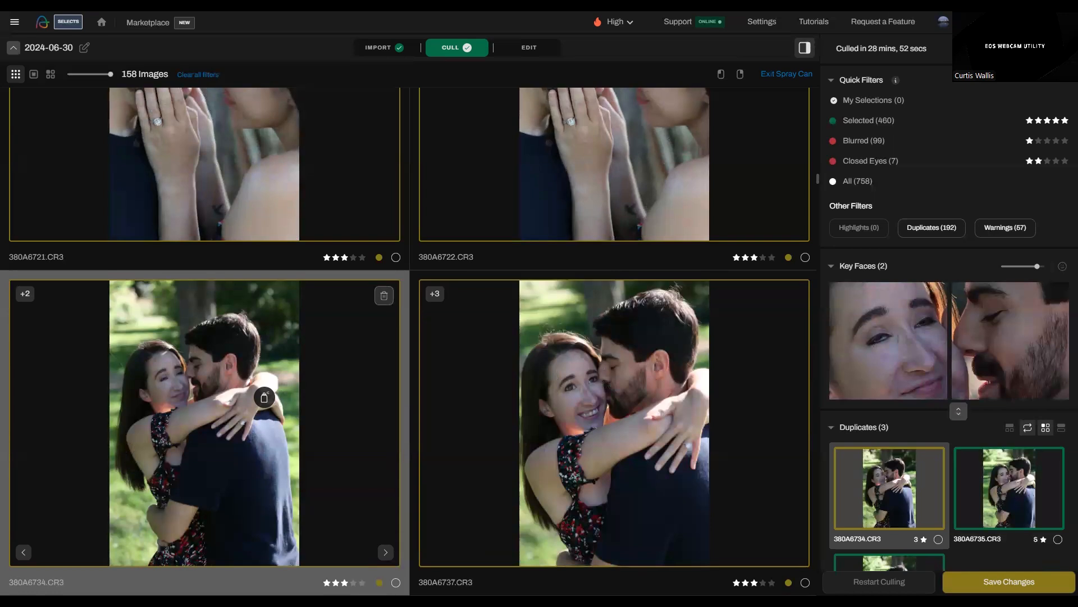
pyautogui.press('Up')
pyautogui.press('Down')
pyautogui.press('Down')
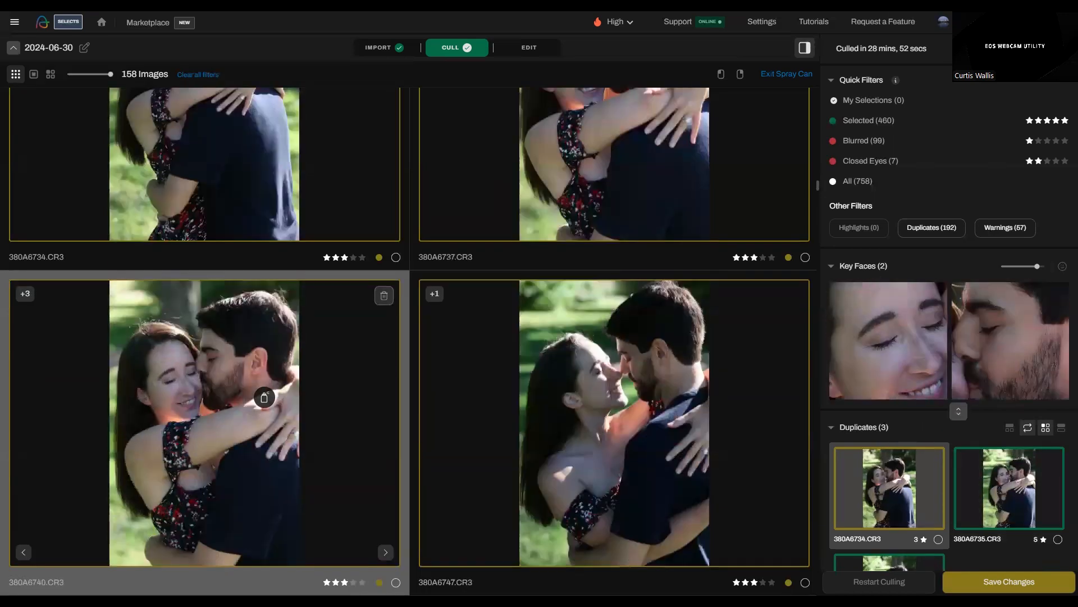
pyautogui.press('Down')
pyautogui.press('Down')
pyautogui.press('Down')
pyautogui.press('Down')
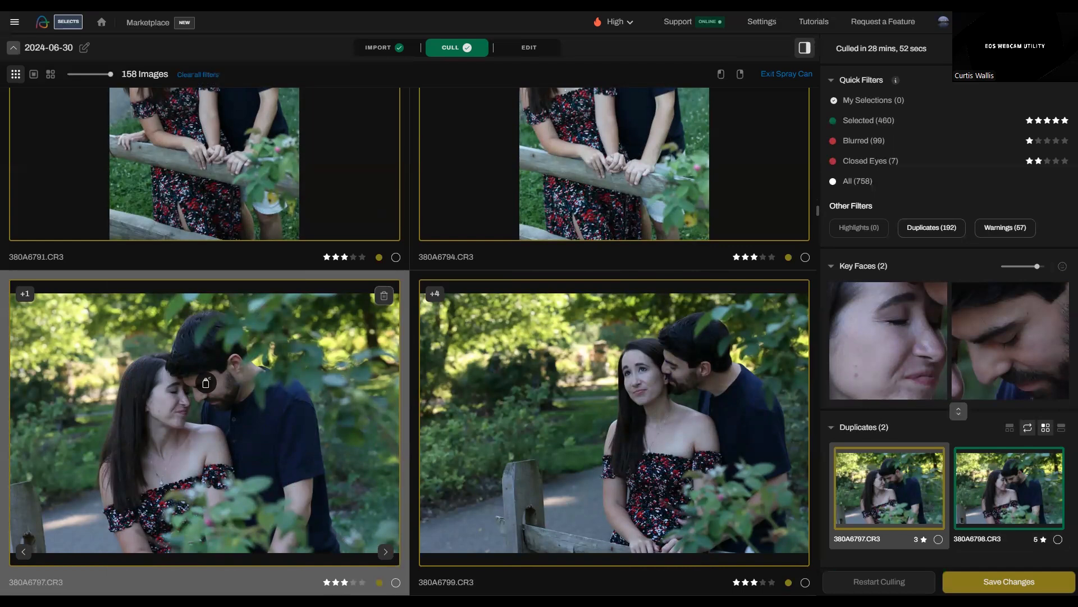
# Mark the duplicate 380A6803.CR3 as selected with five stars and the green label using the Spray Can
pyautogui.press('Down')
pyautogui.press('Right')
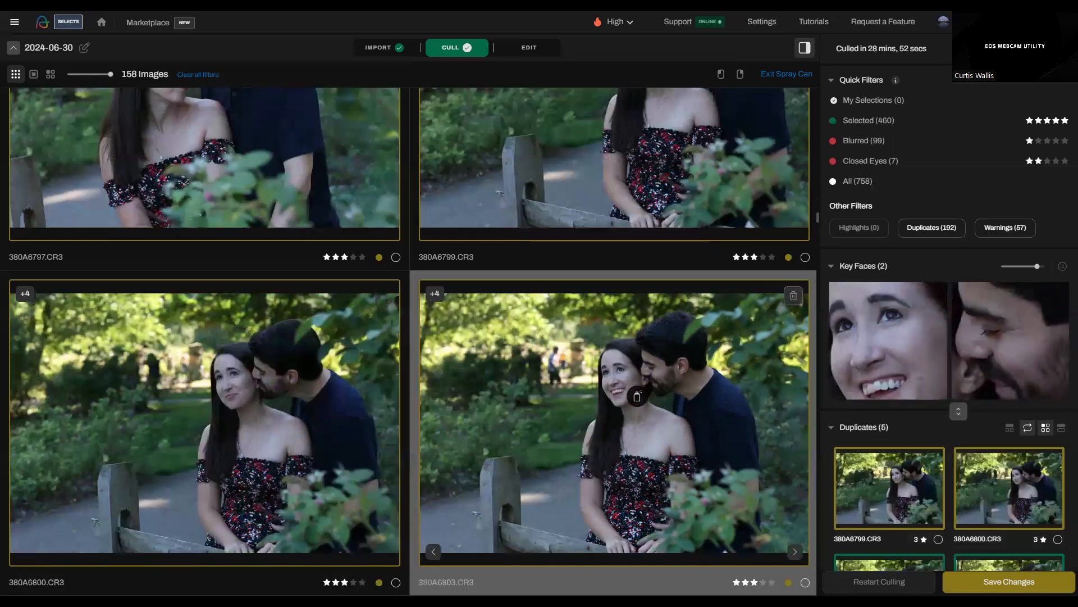
pyautogui.click(615, 382)
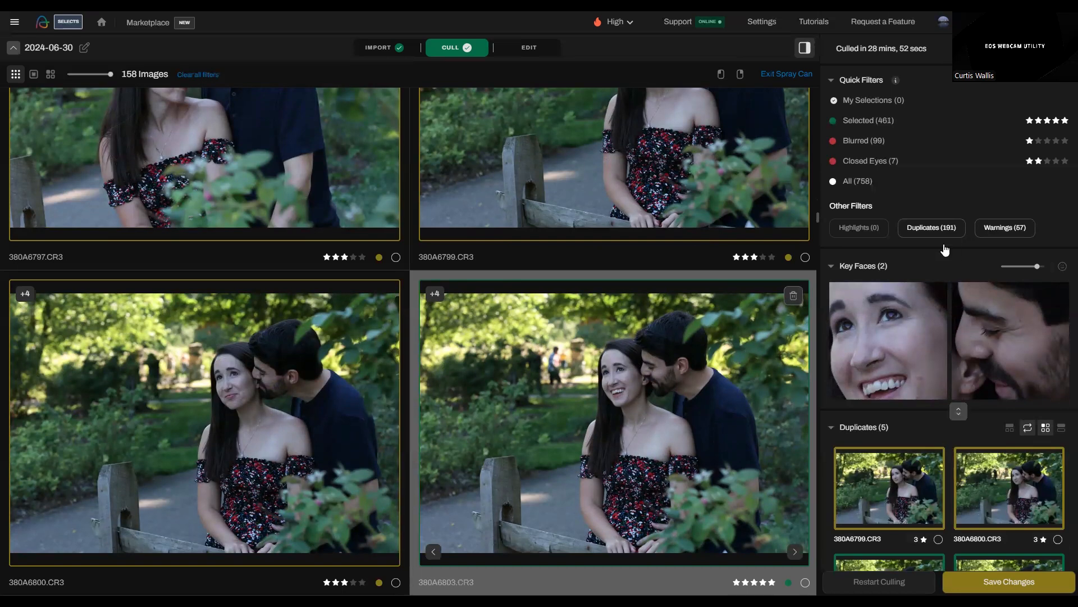
# Enlarge the Duplicates list, collapse the Quick Filters, and compare the yellow-labelled photos with their sets, including 380A6822.CR3
pyautogui.moveTo(961, 411); pyautogui.dragTo(960, 383)
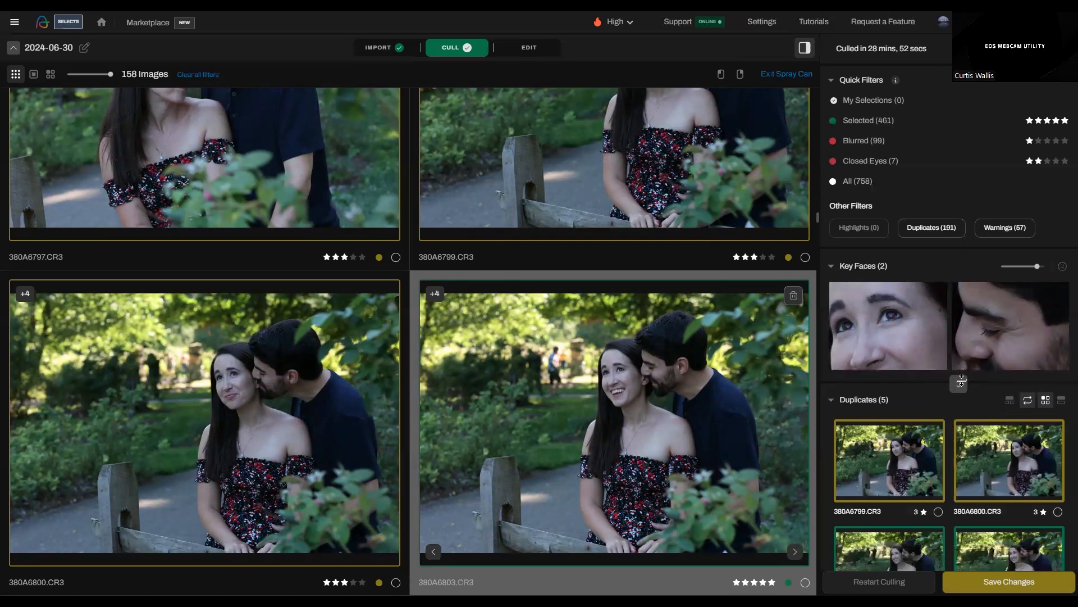
pyautogui.click(831, 82)
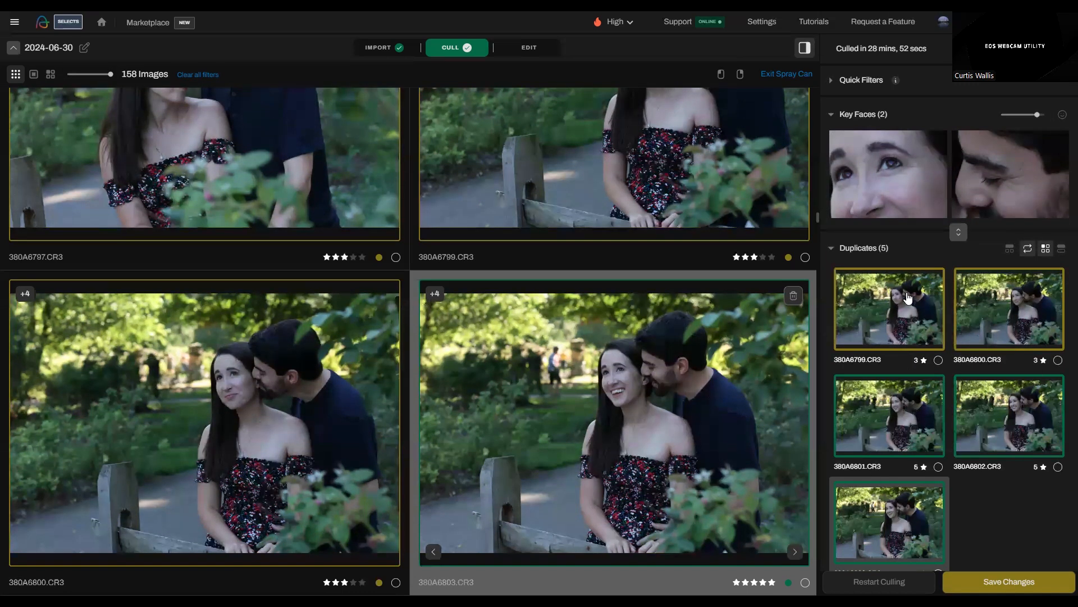
pyautogui.scroll(-2, 578, 315)
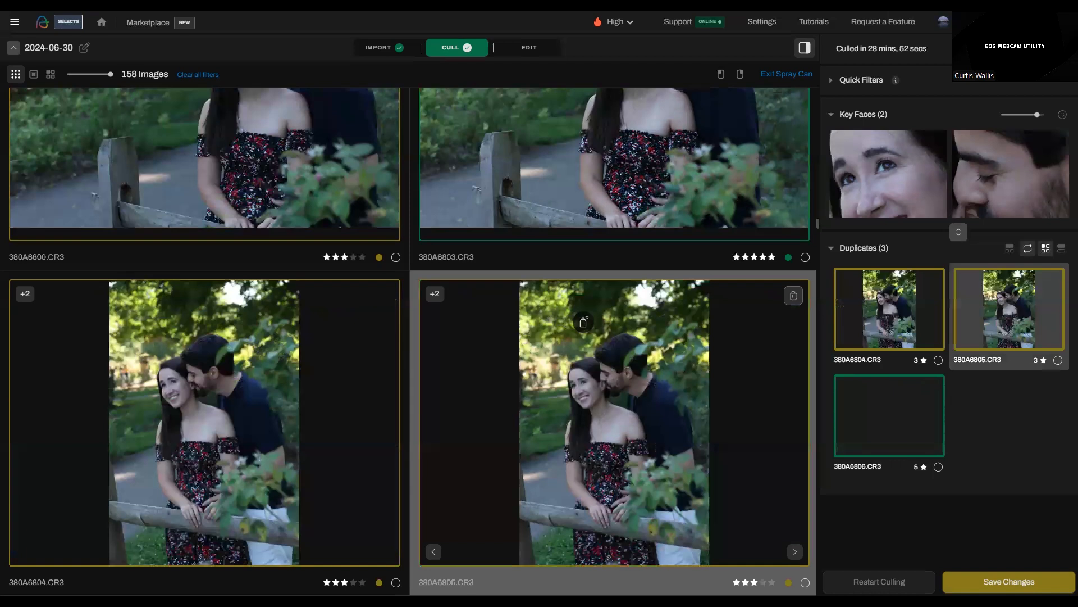
pyautogui.scroll(-2, 583, 322)
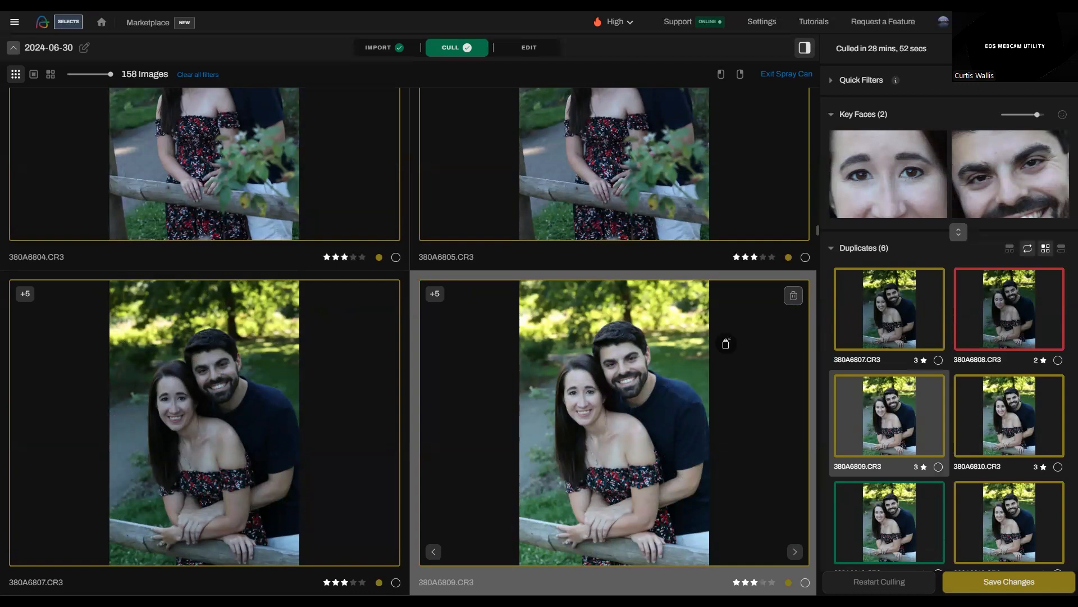
pyautogui.press('Down')
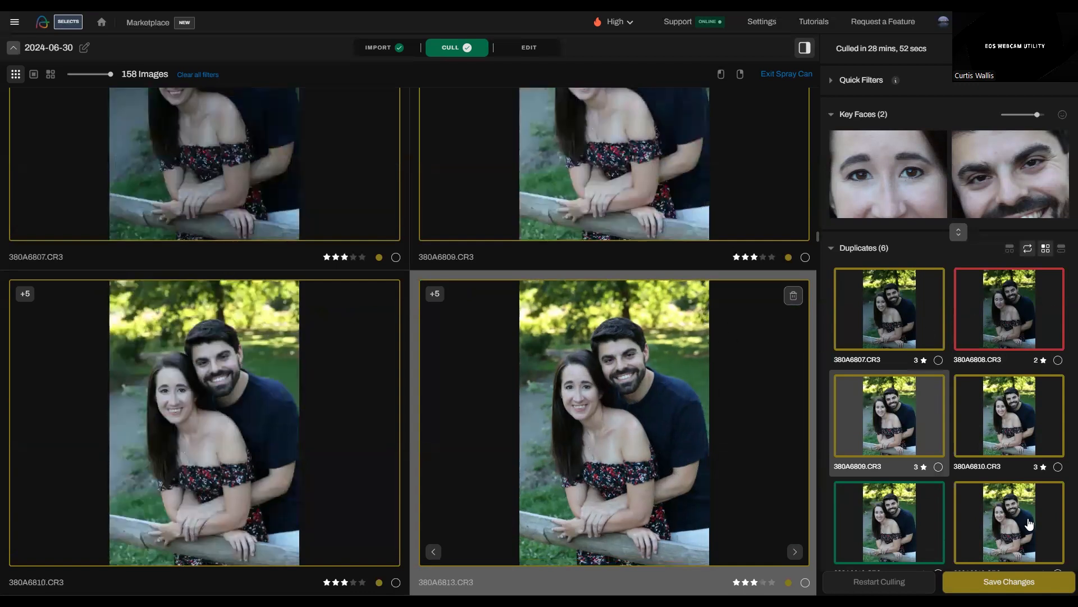
pyautogui.press('Down')
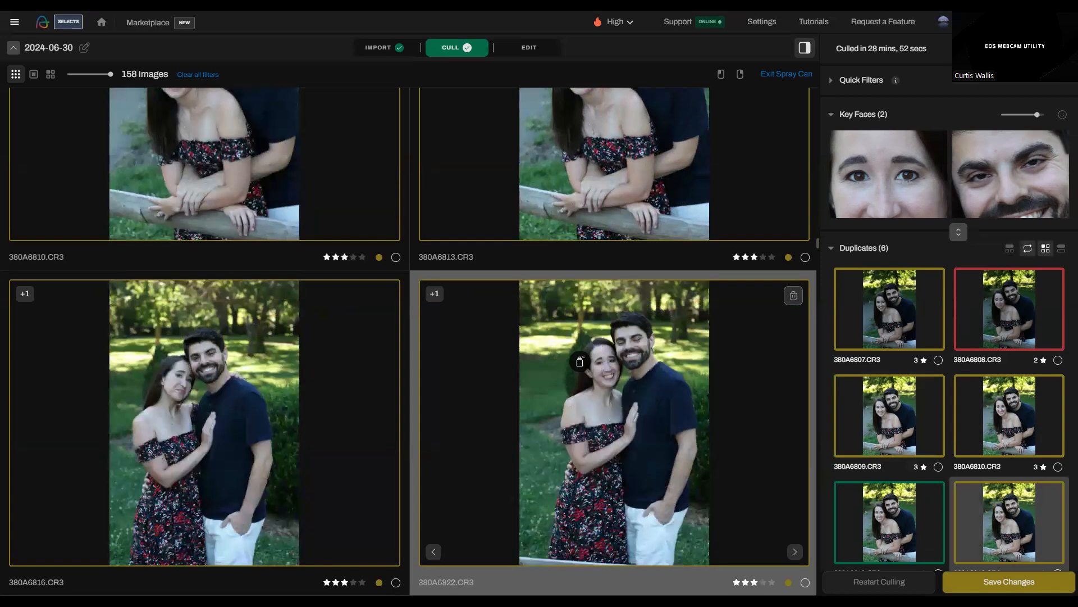
pyautogui.press('Down')
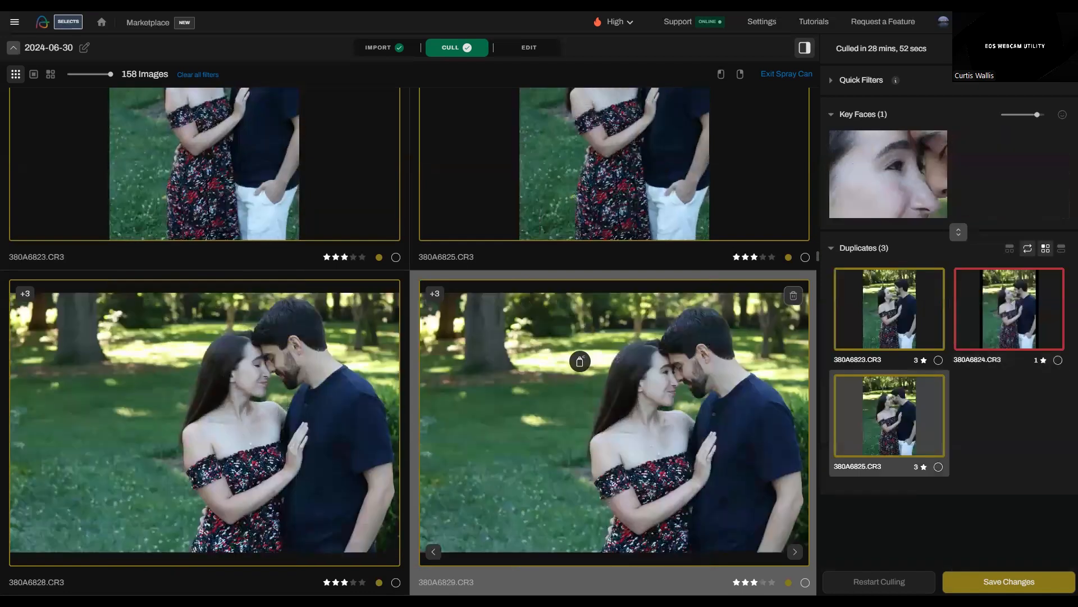
pyautogui.press('Up')
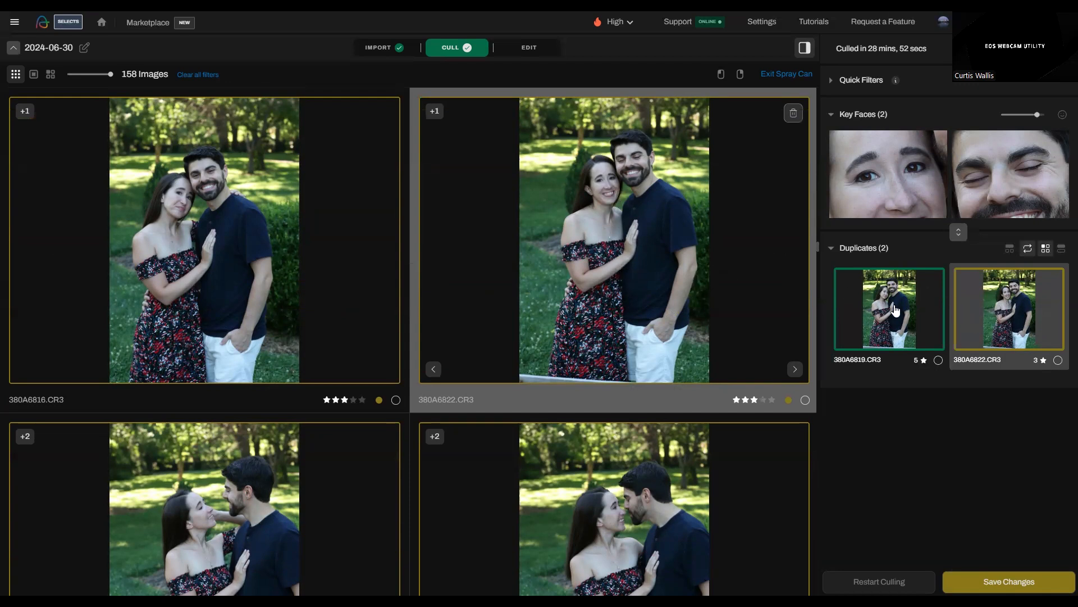
# Examine the remaining yellow-labelled duplicates from 380A6823.CR3 to 380A6919.CR3 against the related shots in their sets
pyautogui.press('Down')
pyautogui.press('Down')
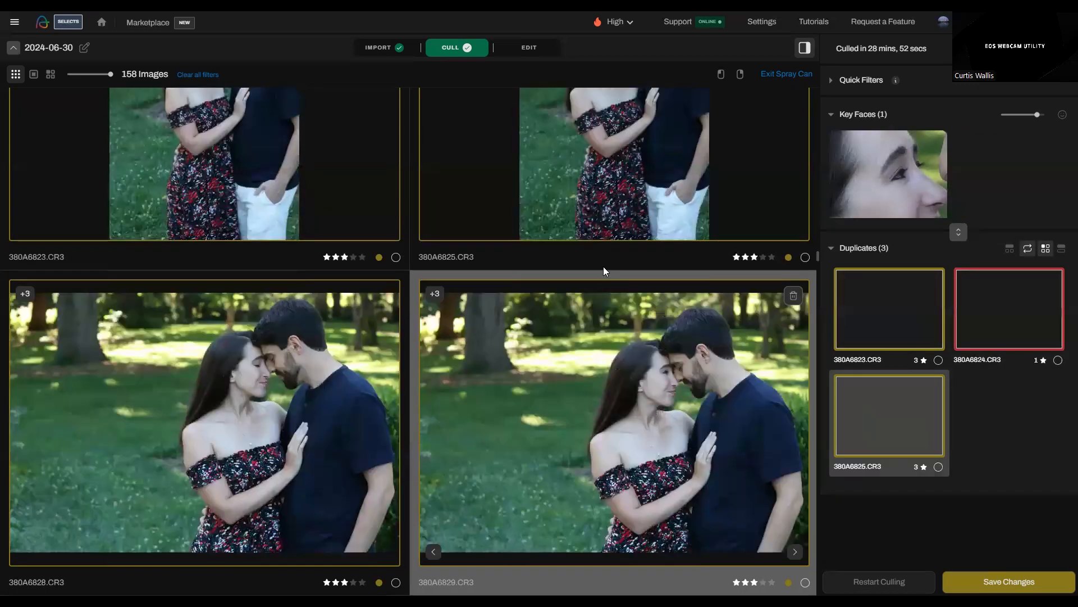
pyautogui.press('Down')
pyautogui.press('Down')
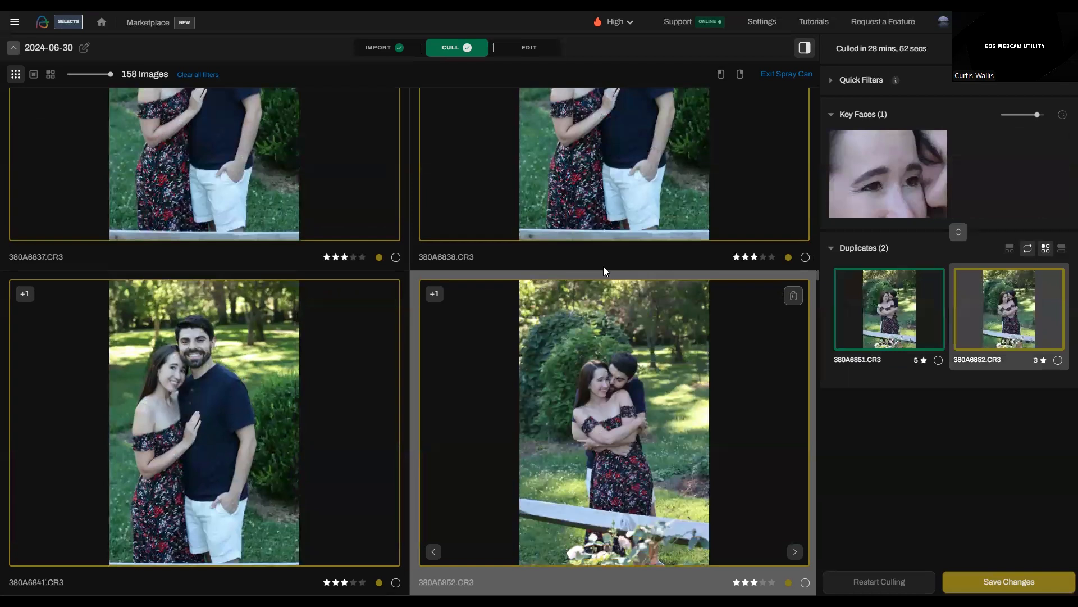
pyautogui.press('Down')
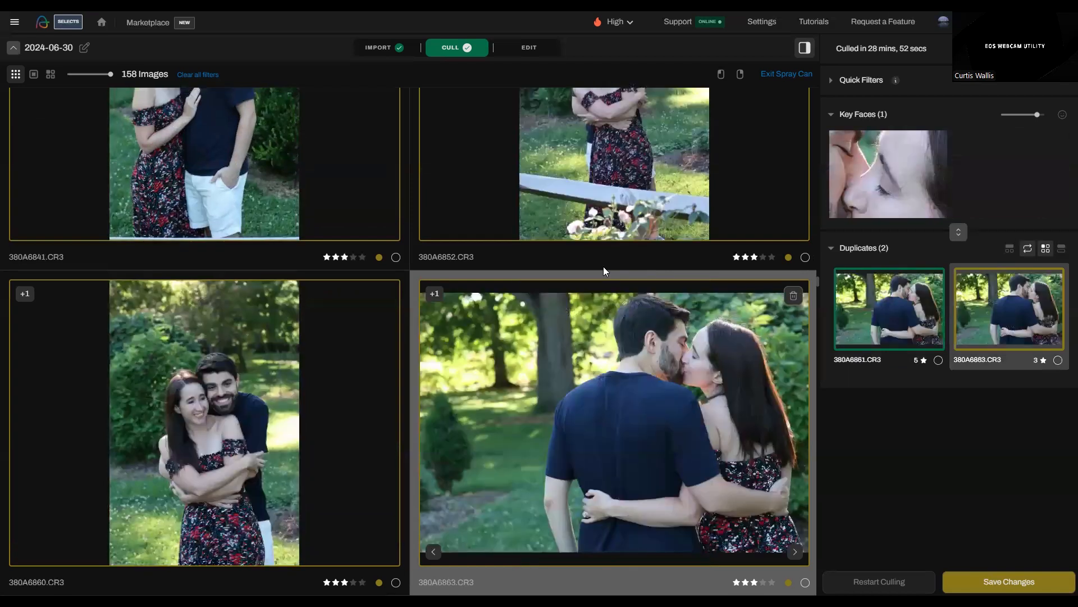
pyautogui.press('Down')
pyautogui.press('Down')
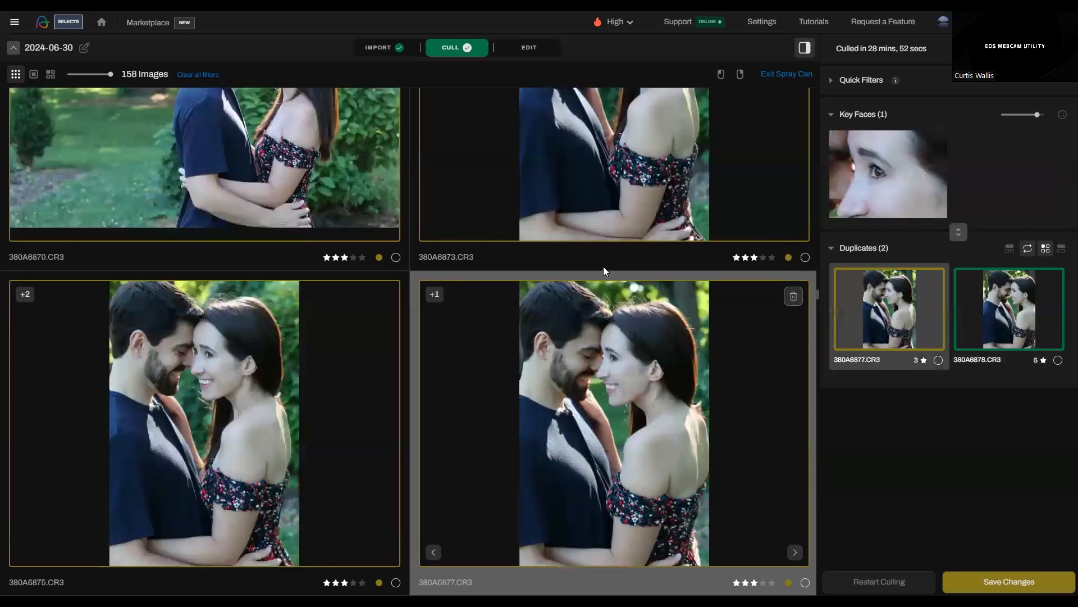
pyautogui.press('Down')
pyautogui.press('Down')
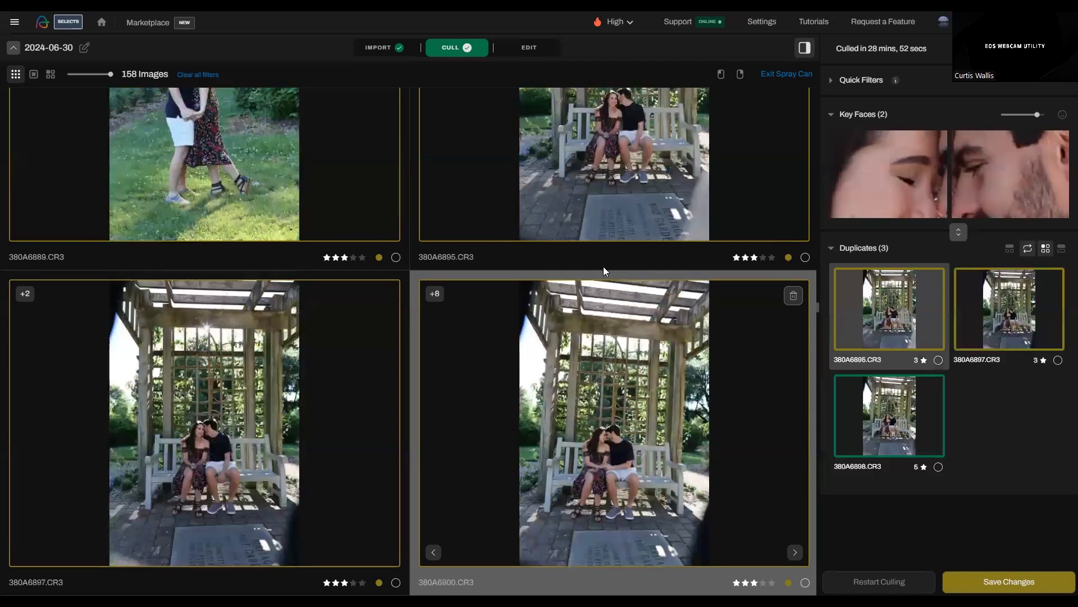
pyautogui.press('Down')
pyautogui.press('Down')
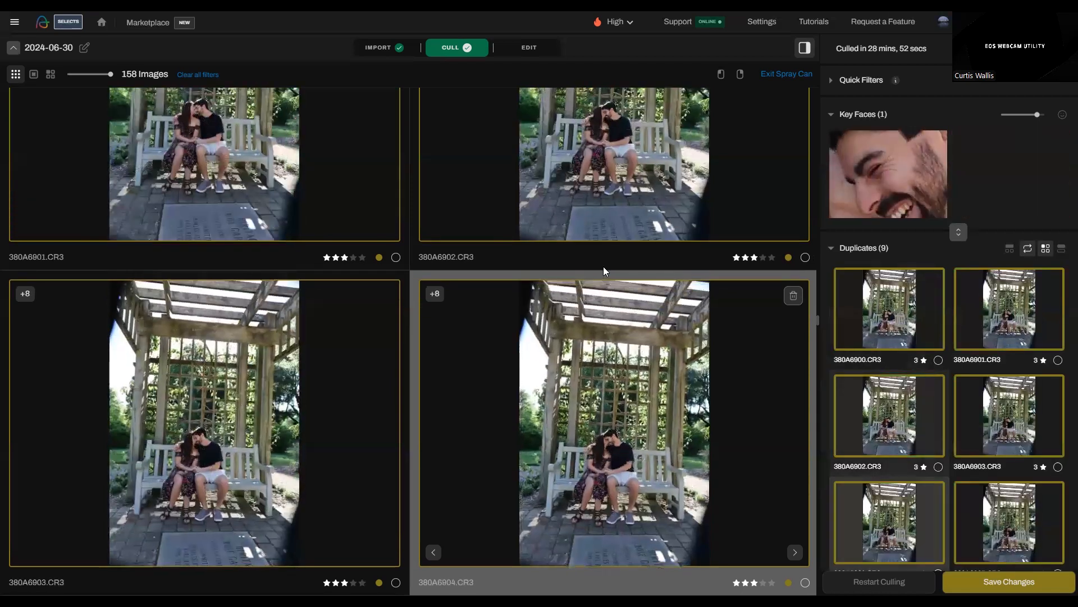
pyautogui.press('Down')
pyautogui.press('Down')
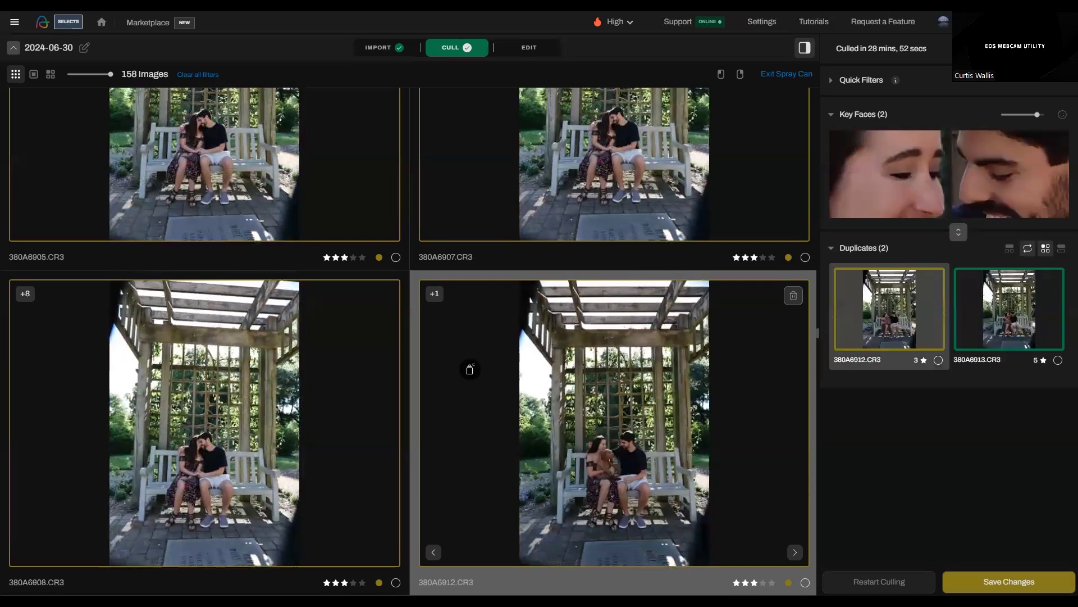
pyautogui.press('Down')
pyautogui.press('Down')
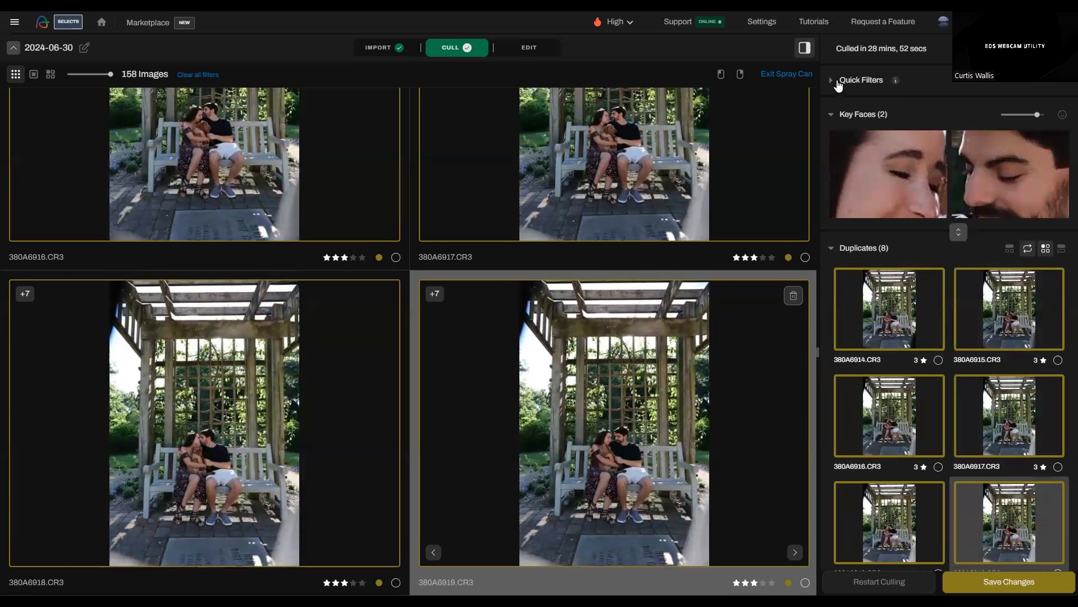
# Expand the Quick Filters and show the Selected photos
pyautogui.click(834, 82)
pyautogui.click(859, 122)
pyautogui.press('Up')
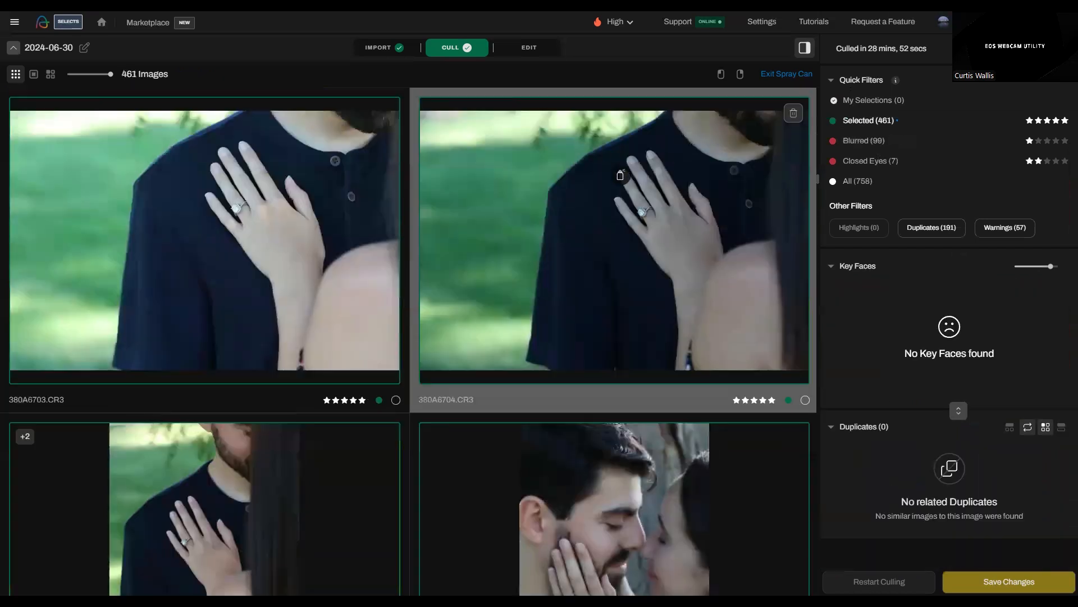
# Exit and reactivate the Spray Can, and examine the star and colour options of its left-click and right-click actions
pyautogui.click(778, 75)
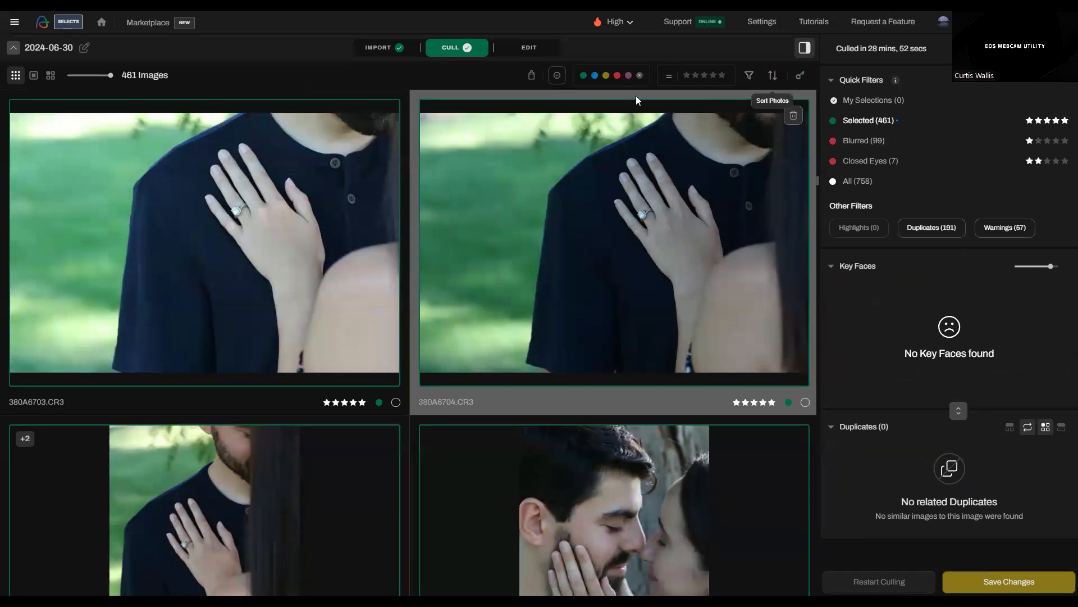
pyautogui.click(530, 78)
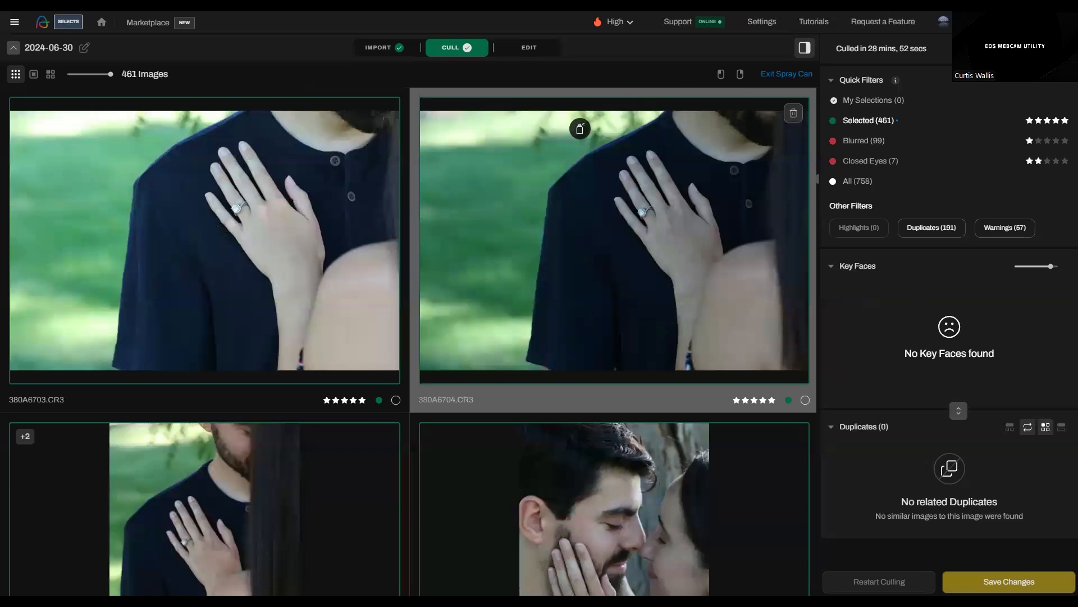
pyautogui.click(720, 73)
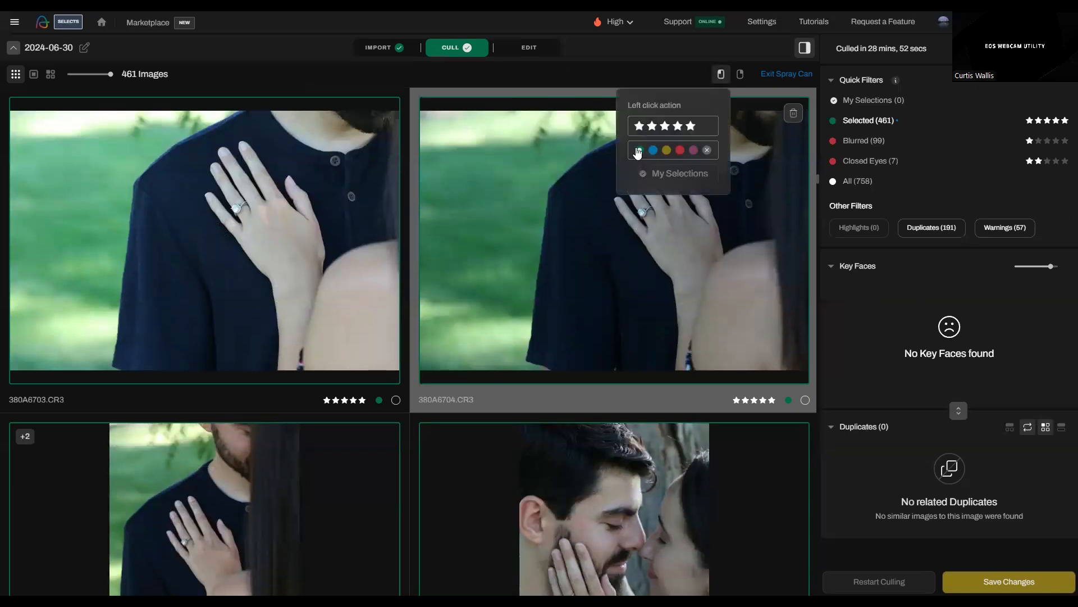
pyautogui.click(639, 126)
pyautogui.click(737, 80)
pyautogui.click(740, 78)
pyautogui.click(710, 127)
pyautogui.click(658, 151)
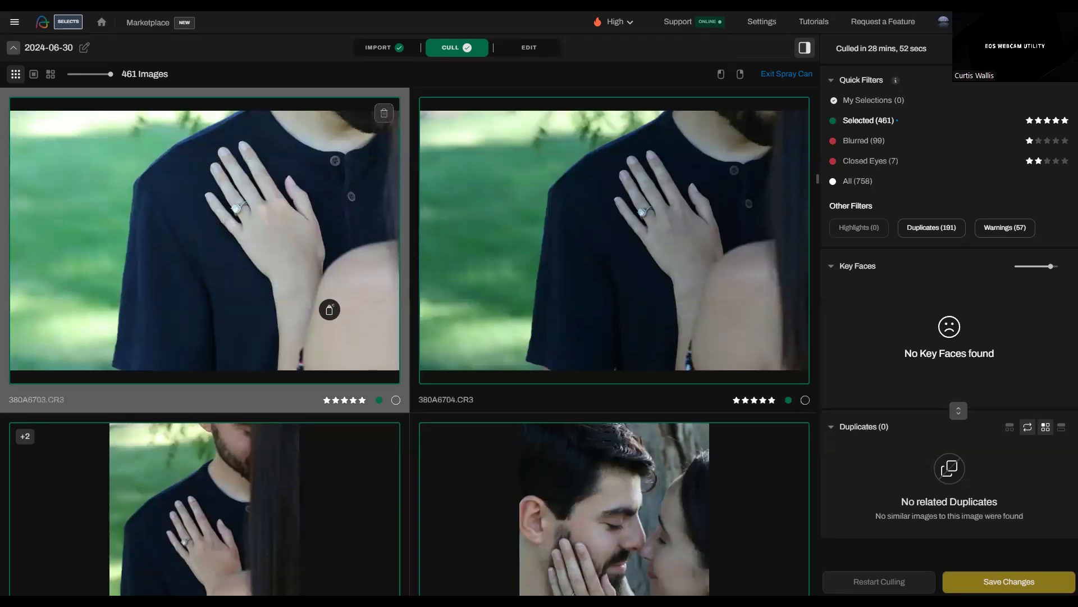
# Examine the Selected photos from 380A6703.CR3 down to 380A6744.CR3, checking their key faces, warnings and related duplicates
pyautogui.scroll(-2, 330, 309)
pyautogui.scroll(-4, 329, 309)
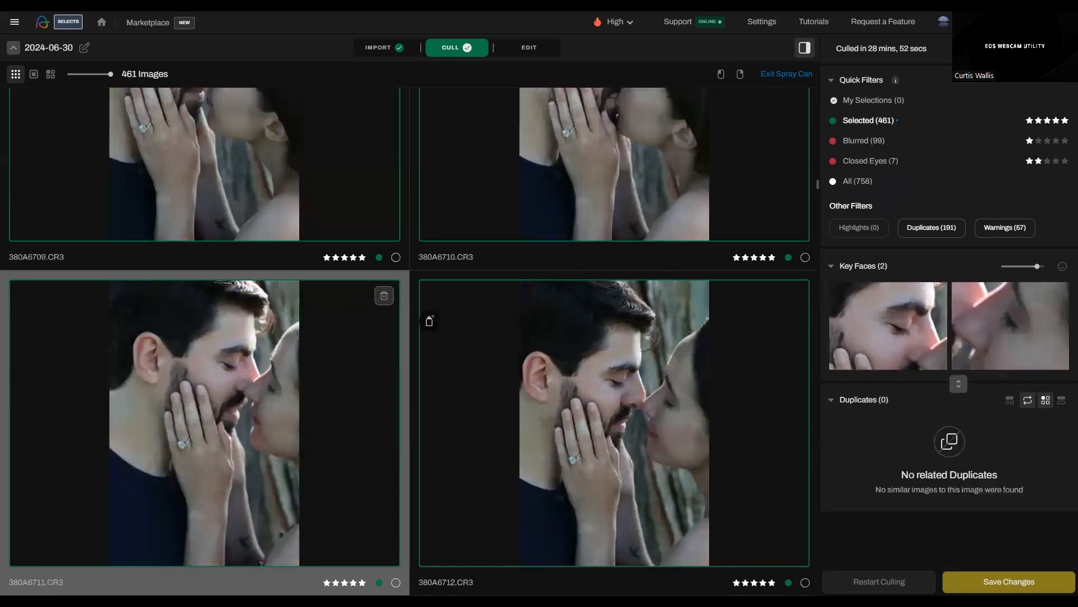
pyautogui.scroll(-4, 561, 337)
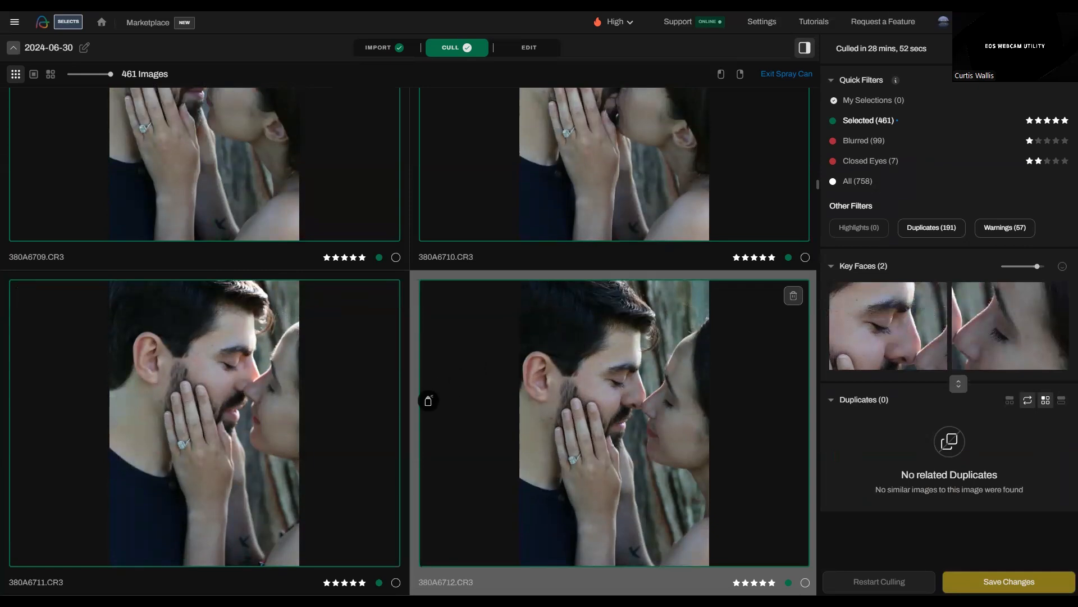
pyautogui.scroll(-4, 428, 400)
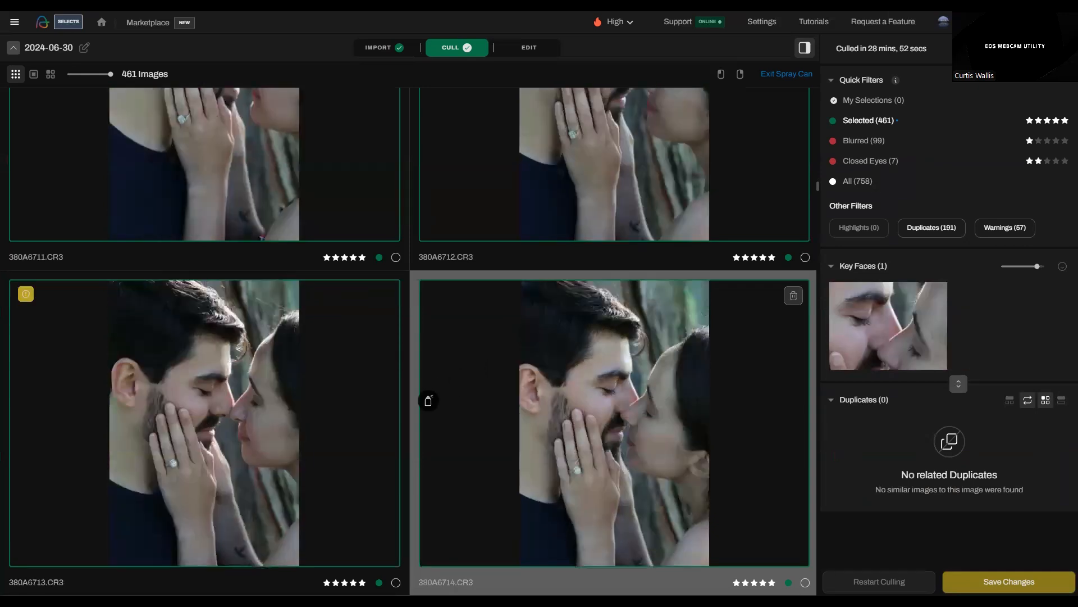
pyautogui.scroll(-4, 428, 400)
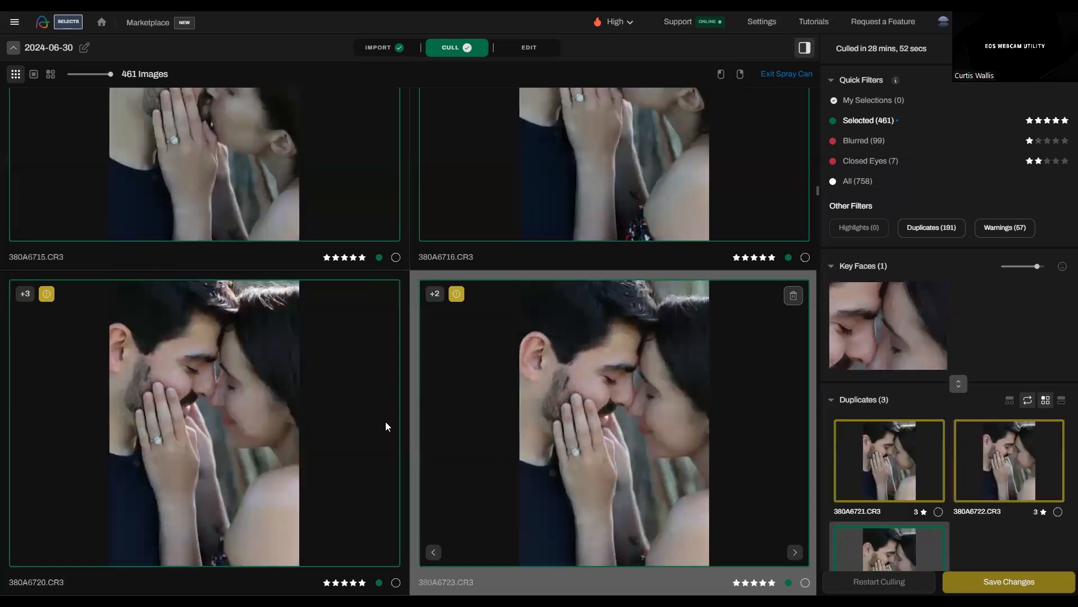
pyautogui.scroll(-8, 538, 415)
pyautogui.scroll(-4, 445, 414)
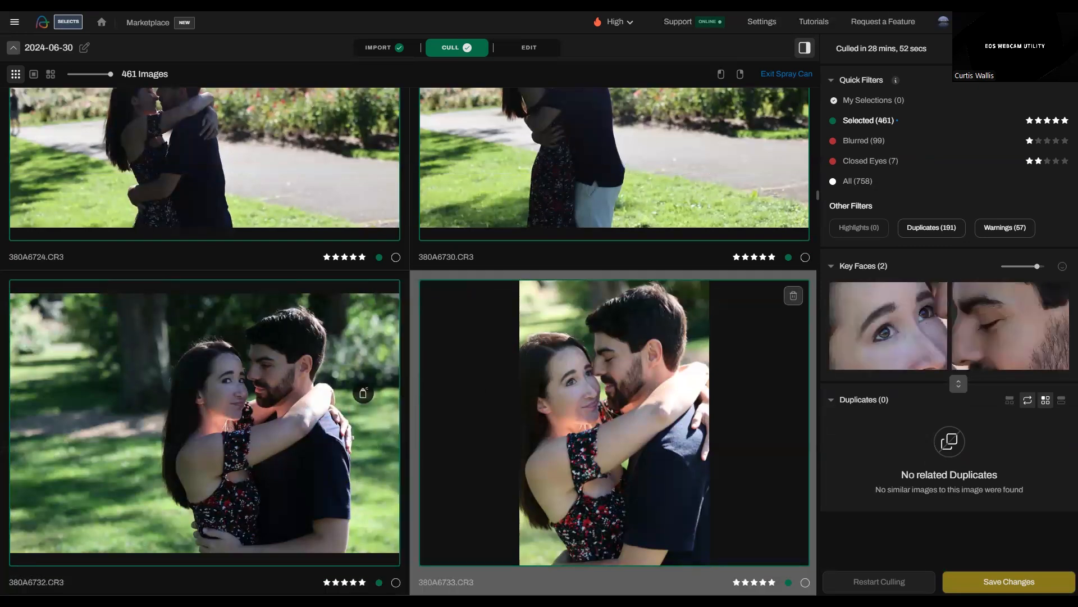
pyautogui.scroll(-3, 324, 394)
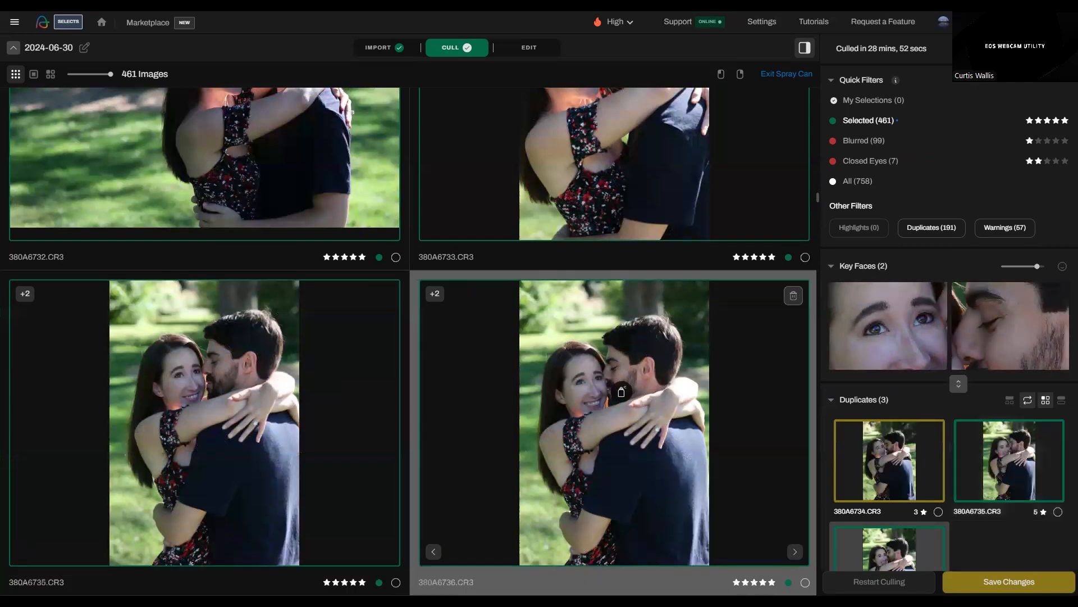
pyautogui.scroll(-3, 621, 391)
pyautogui.scroll(-3, 621, 391)
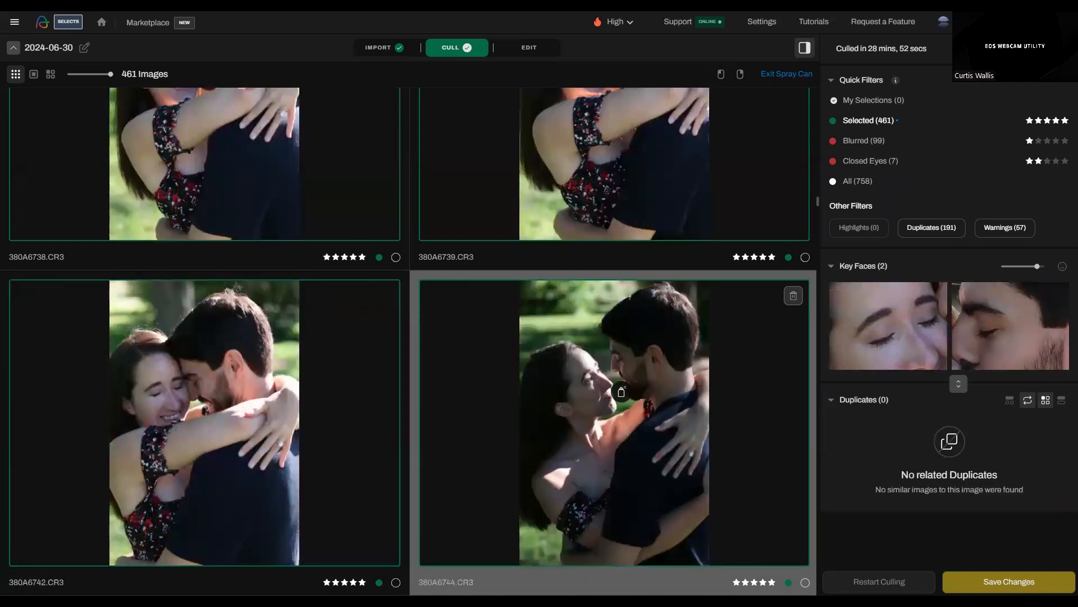
# Review the Selected photos from 380A6745.CR3 onward and spray the dog-walking shot 380A6764.CR3 with one star and the red label
pyautogui.scroll(-3, 621, 391)
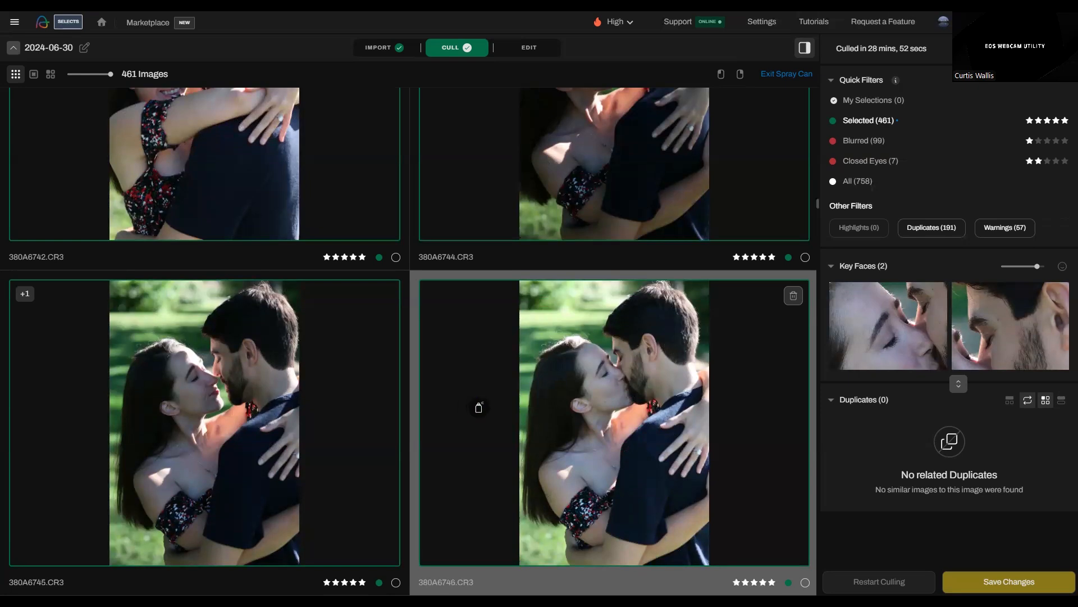
pyautogui.scroll(-3, 472, 405)
pyautogui.scroll(-3, 551, 400)
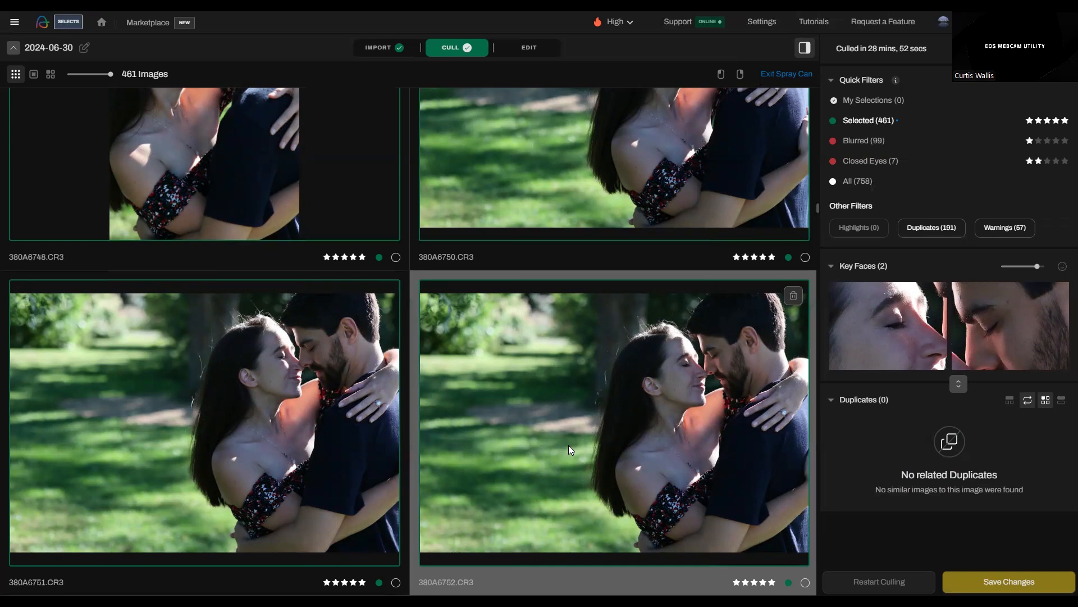
pyautogui.scroll(-3, 568, 449)
pyautogui.scroll(-6, 568, 445)
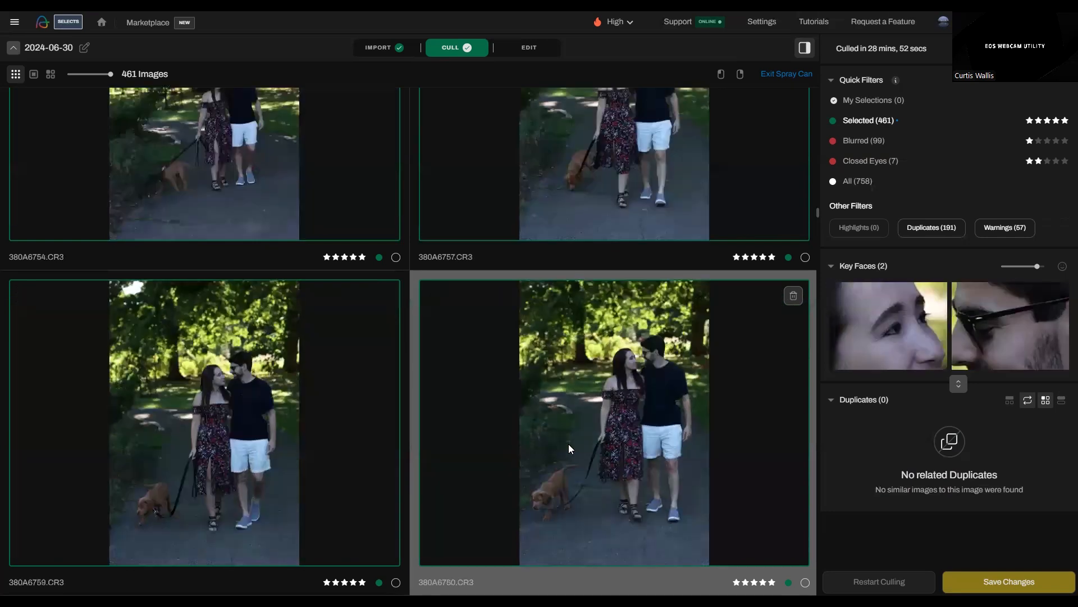
pyautogui.scroll(-3, 569, 447)
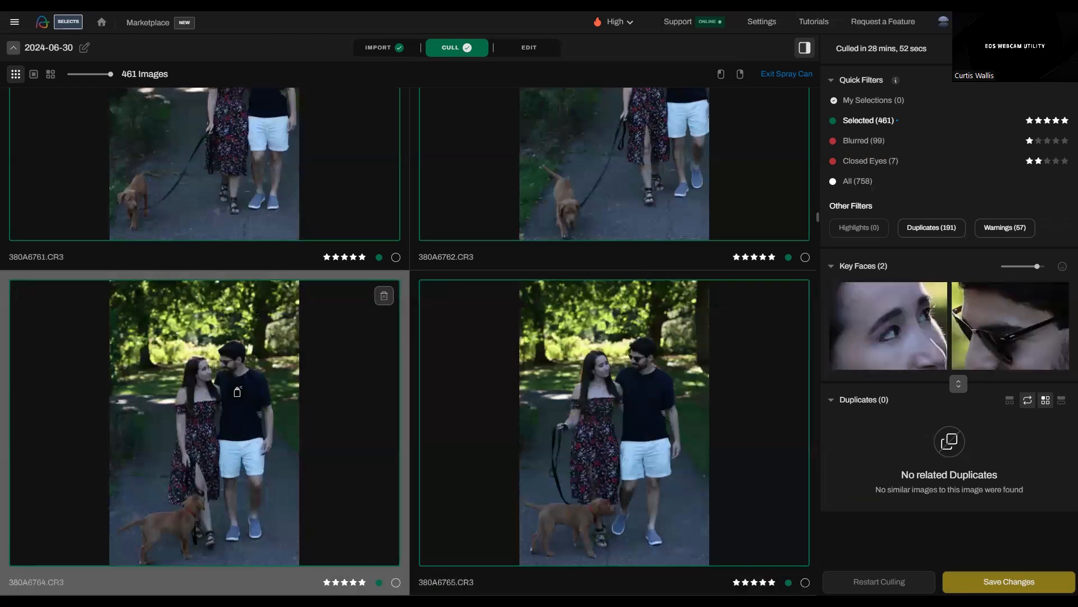
pyautogui.click(237, 392)
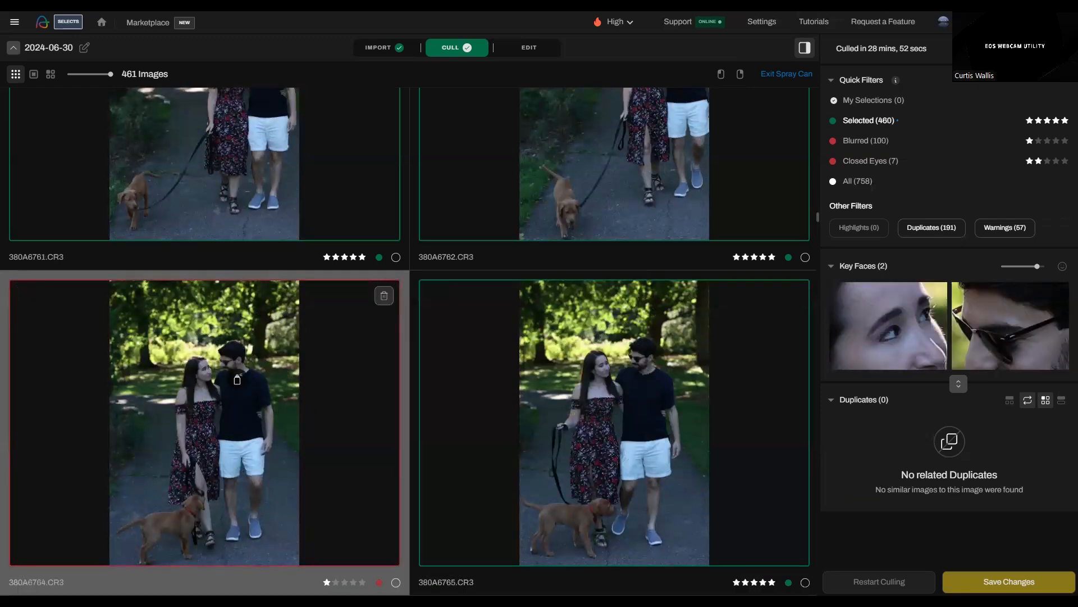
# Continue through the Selected lifting and hugging shots and spray 380A6786.CR3, the hug with hidden faces, with one star and red
pyautogui.scroll(-3, 237, 379)
pyautogui.scroll(-9, 237, 379)
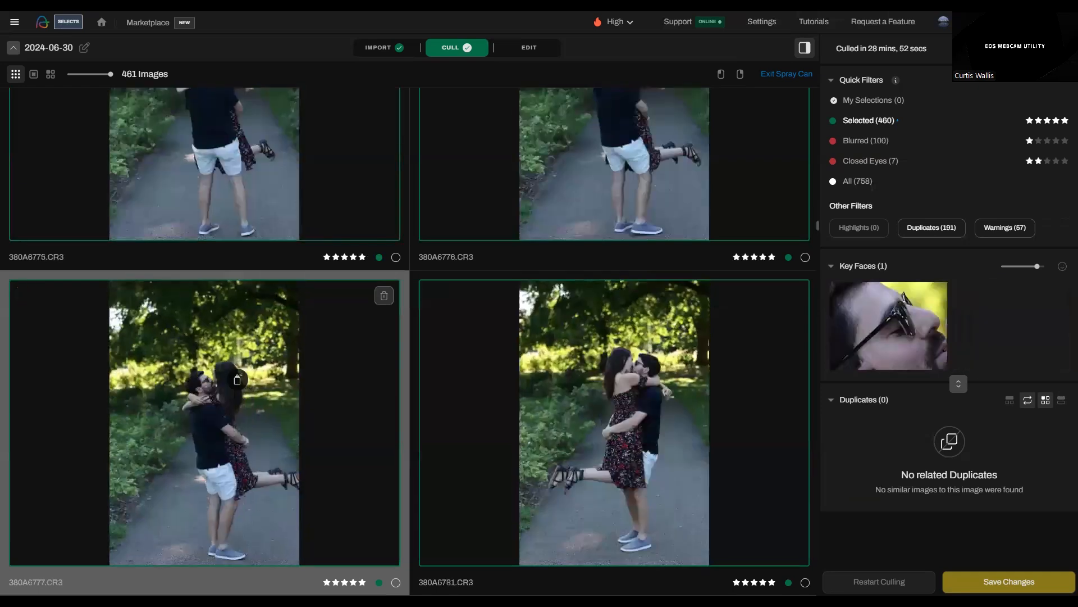
pyautogui.scroll(-2, 237, 380)
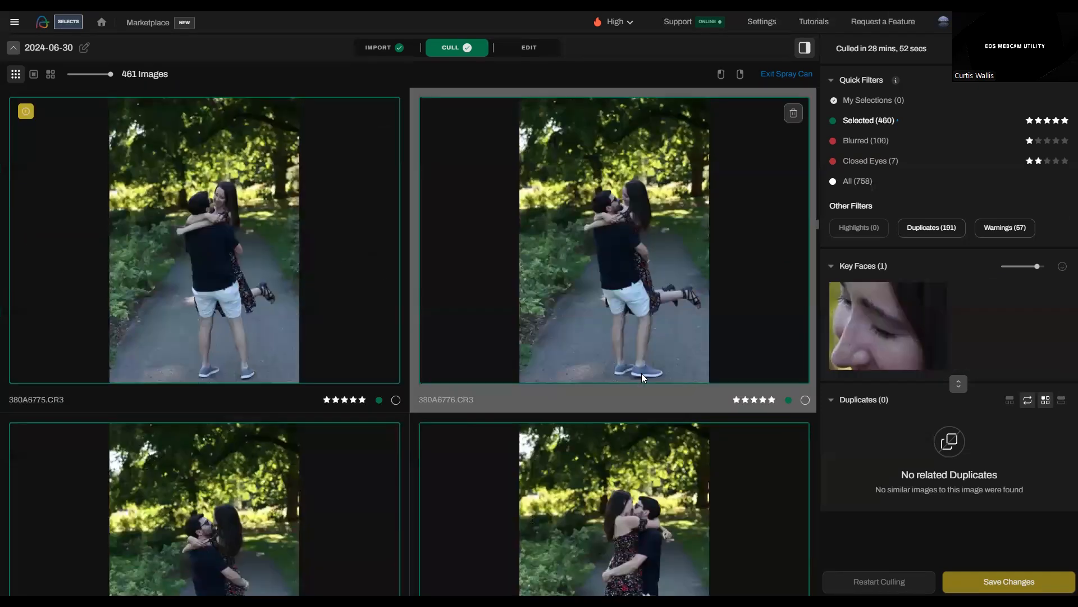
pyautogui.scroll(2, 642, 373)
pyautogui.scroll(-4, 642, 408)
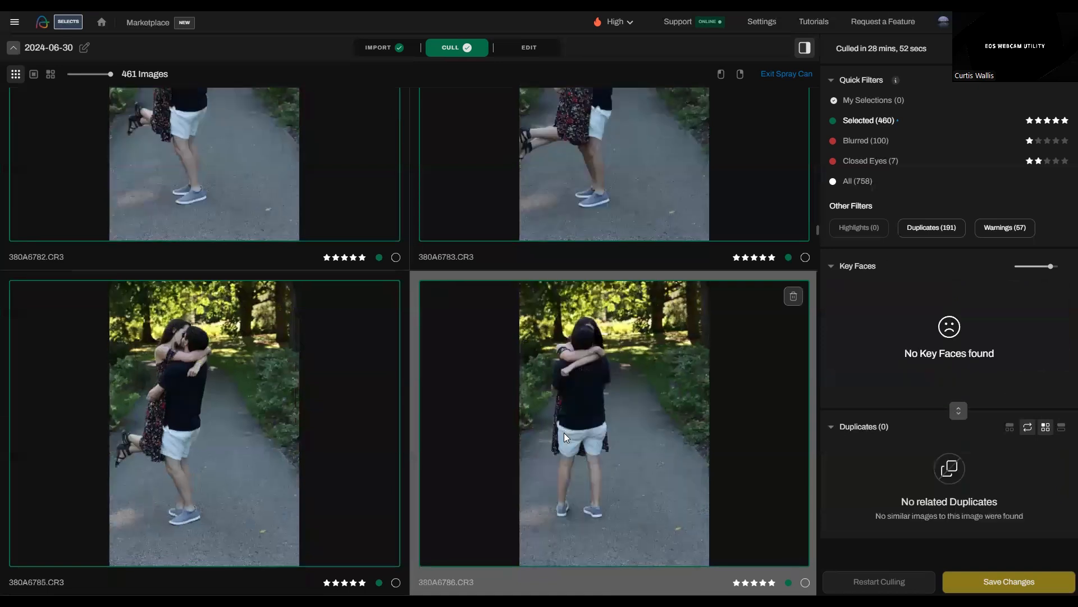
pyautogui.click(592, 357)
# Examine the Selected photos from 380A6788.CR3 to 380A6826.CR3, checking their key faces and duplicate sets, including the pair for 380A6819.CR3
pyautogui.scroll(-2, 618, 382)
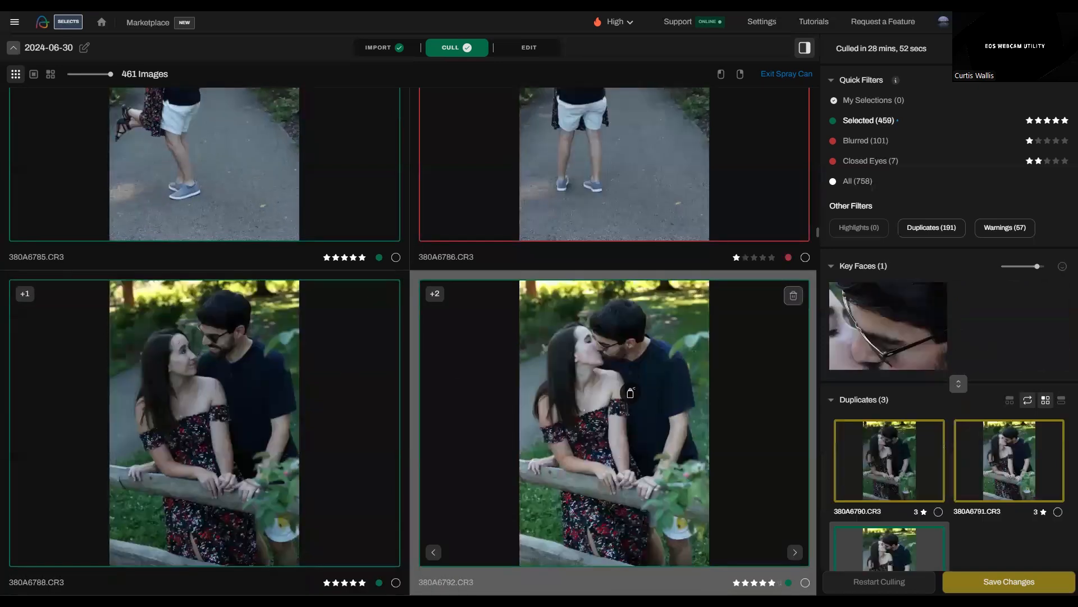
pyautogui.scroll(-4, 630, 393)
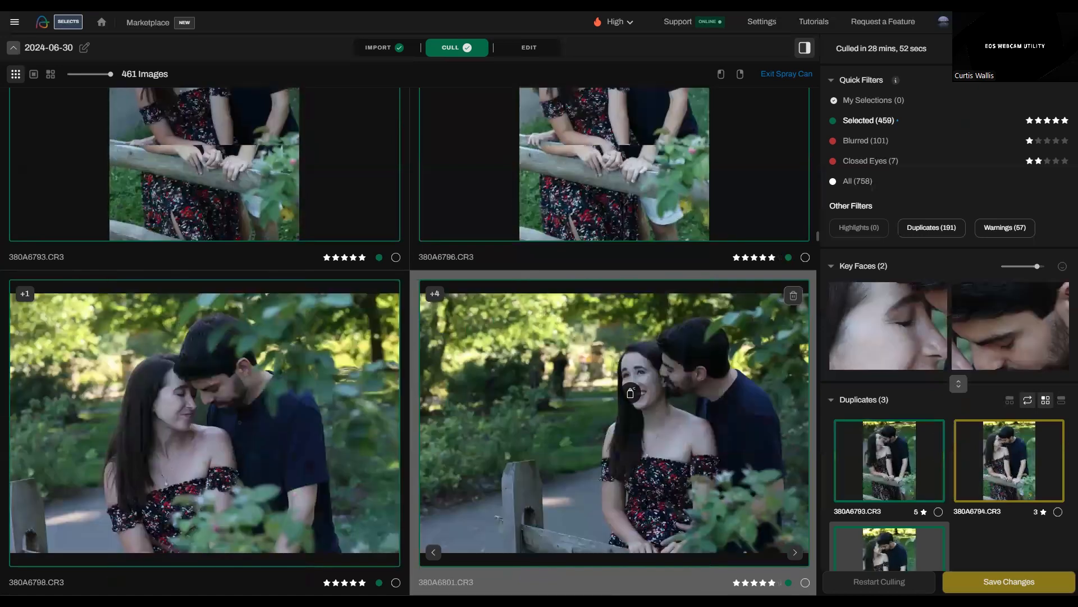
pyautogui.scroll(-2, 630, 393)
pyautogui.scroll(-2, 630, 393)
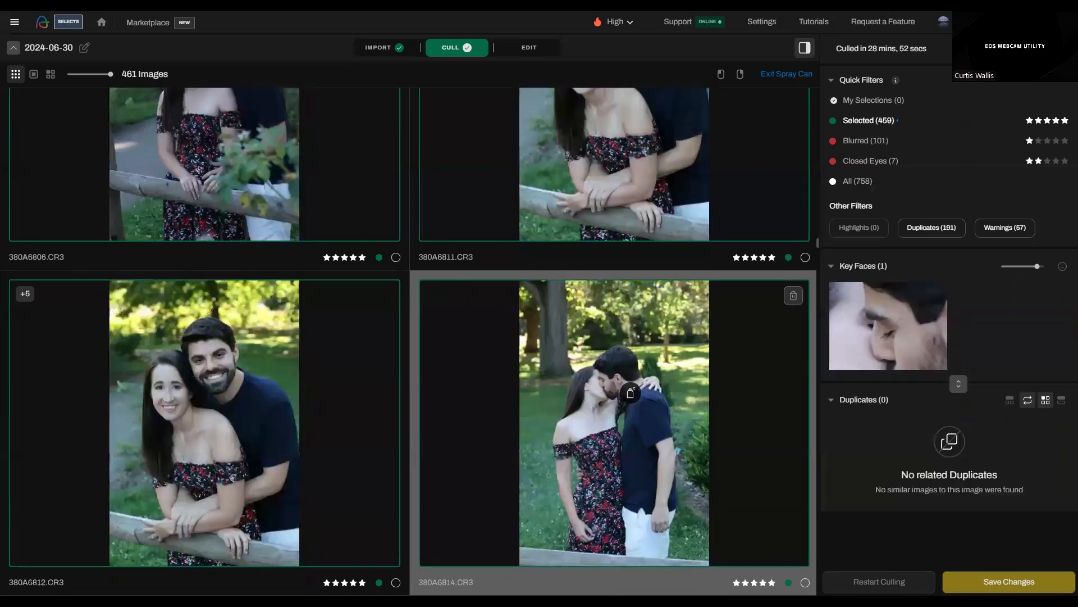
pyautogui.scroll(-3, 630, 392)
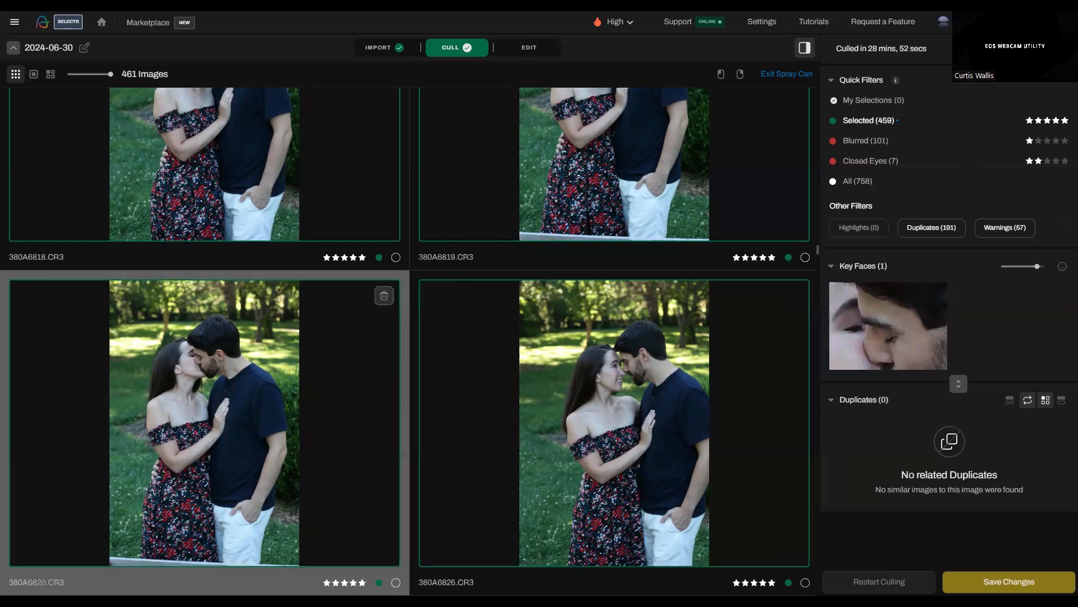
pyautogui.press('Right')
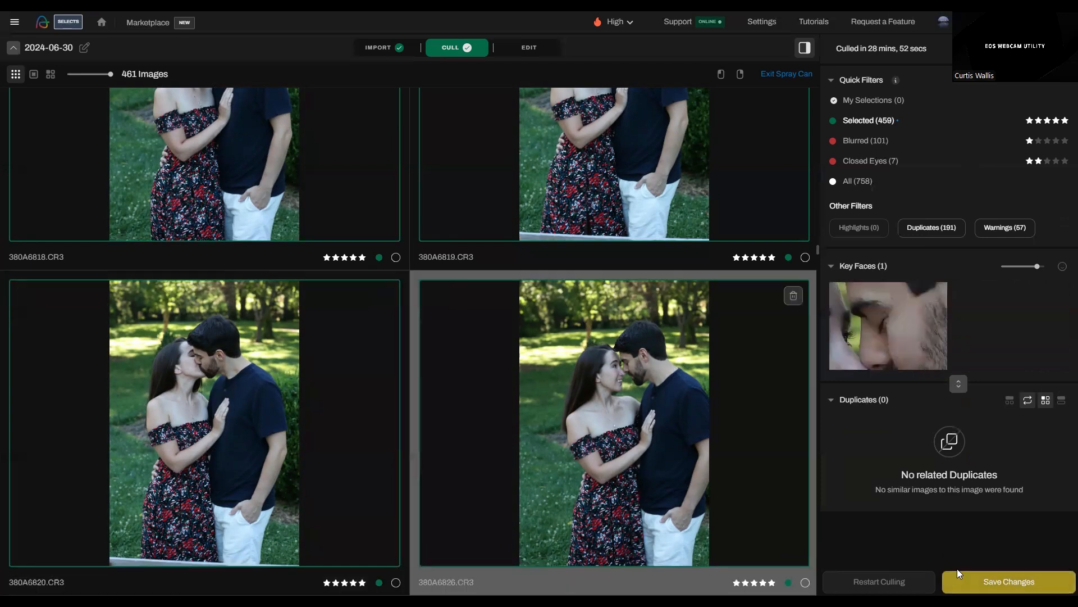
pyautogui.click(577, 232)
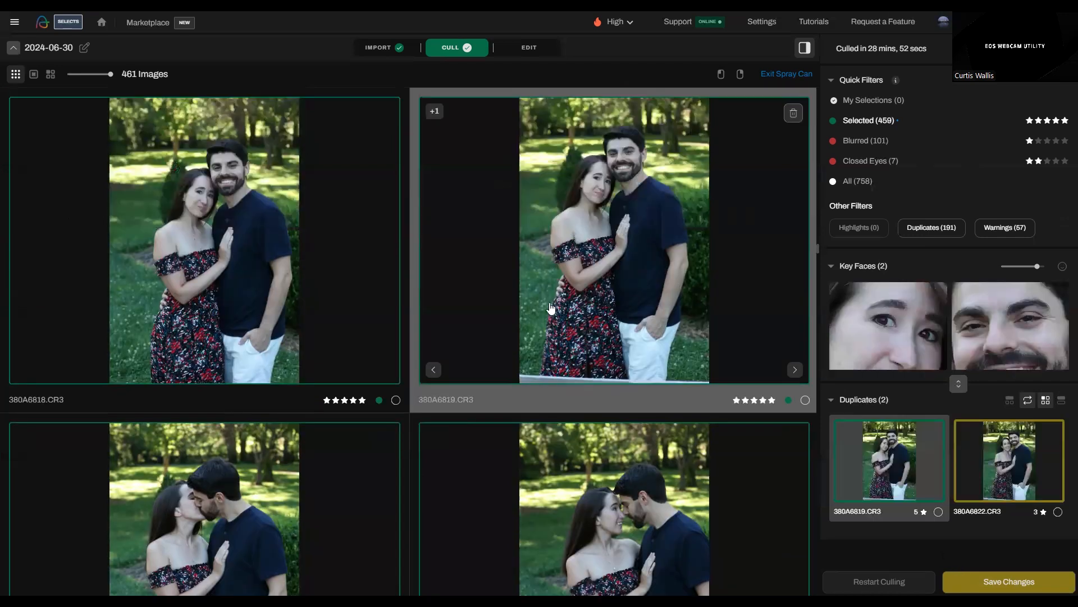